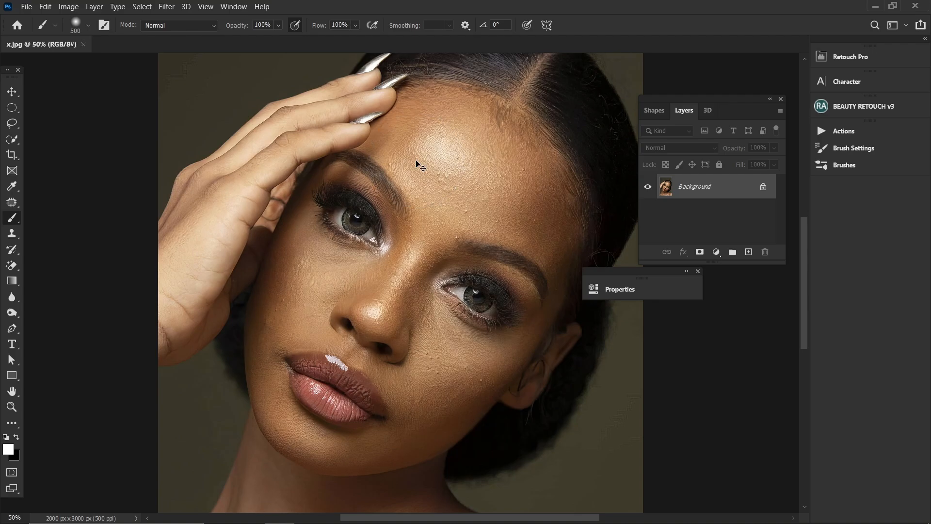
Step: Examine the portrait's skin tone and texture up close and at full-image view
key(ctrl+minus)
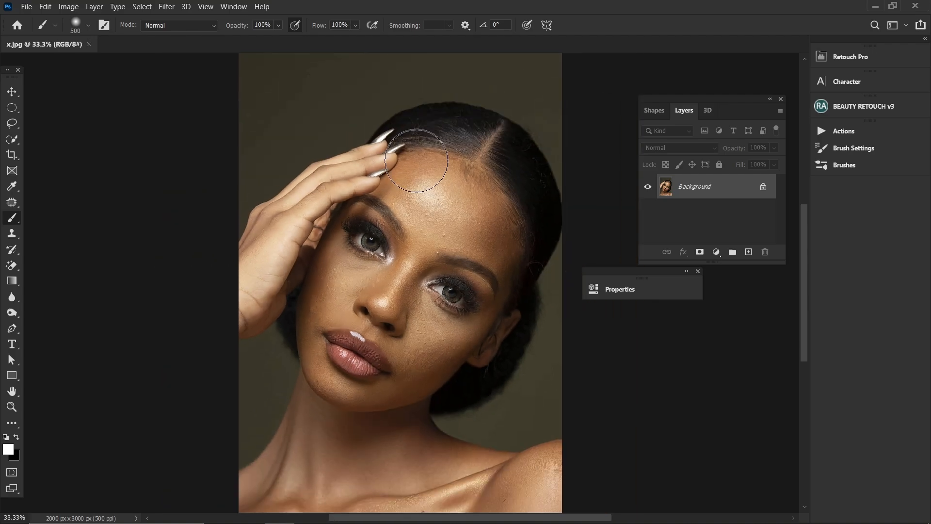
key(ctrl+minus)
key(ctrl+plus)
key(ctrl+plus)
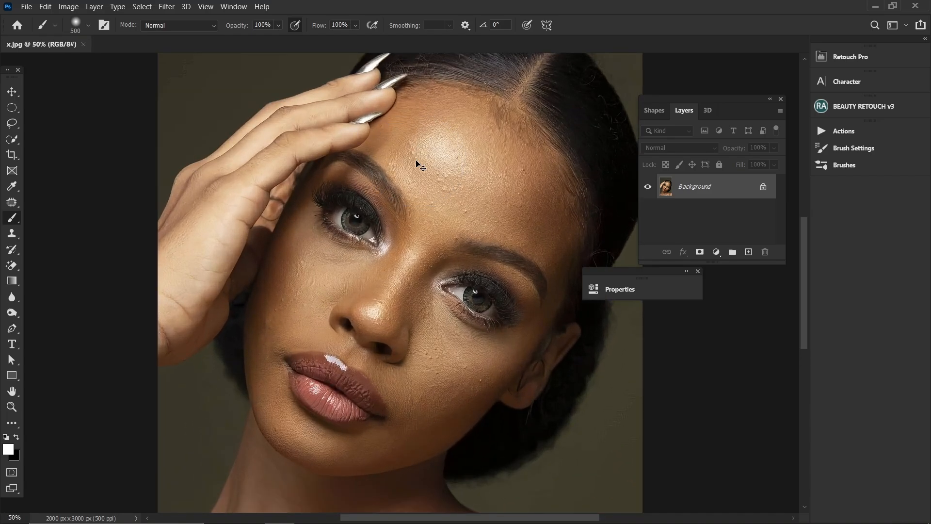
key(ctrl+plus)
key(ctrl+minus)
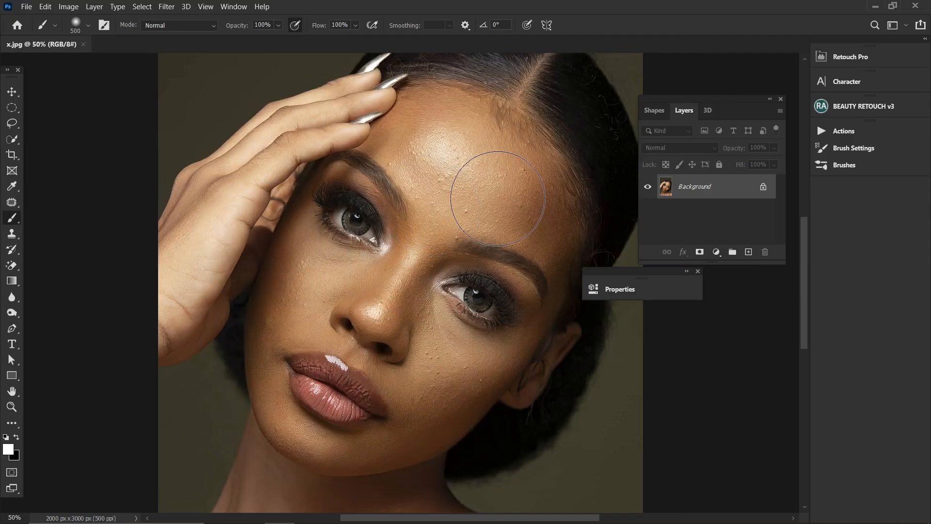
key(ctrl+minus)
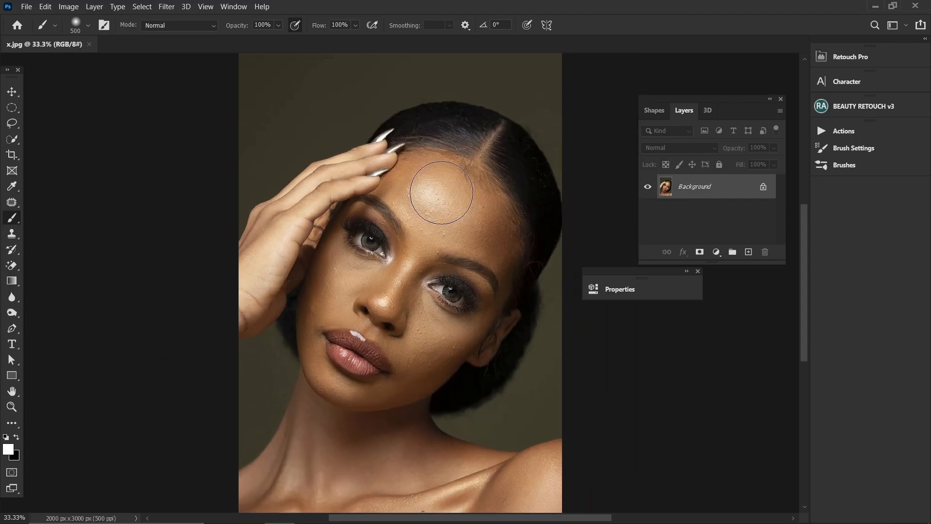
key(ctrl+plus)
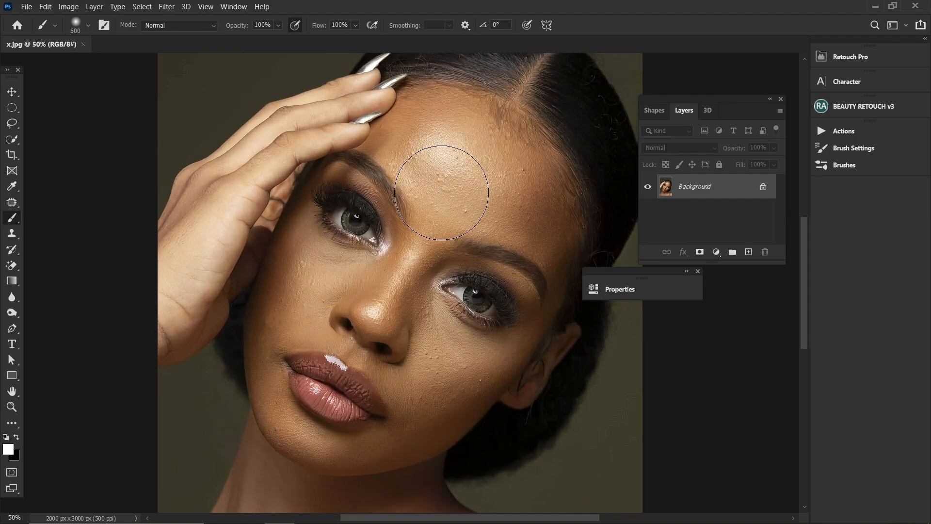
key(ctrl+minus)
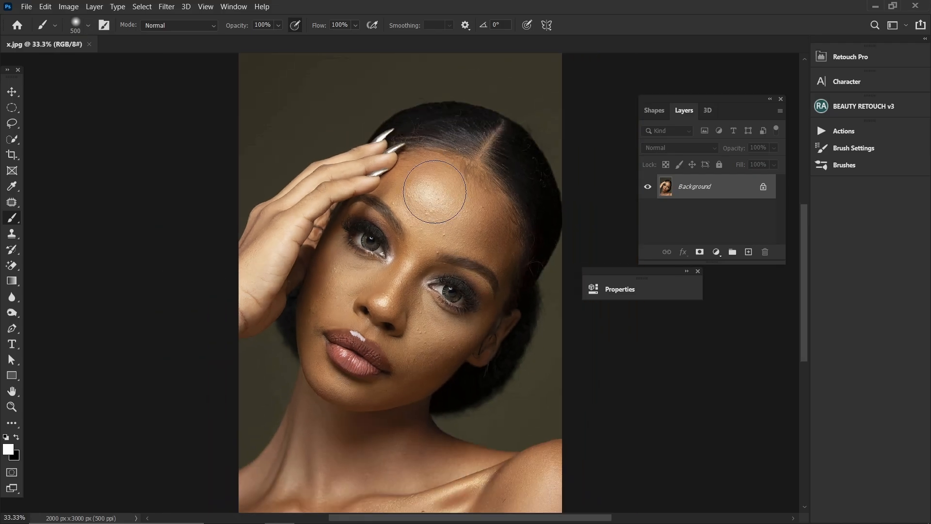
key(ctrl+minus)
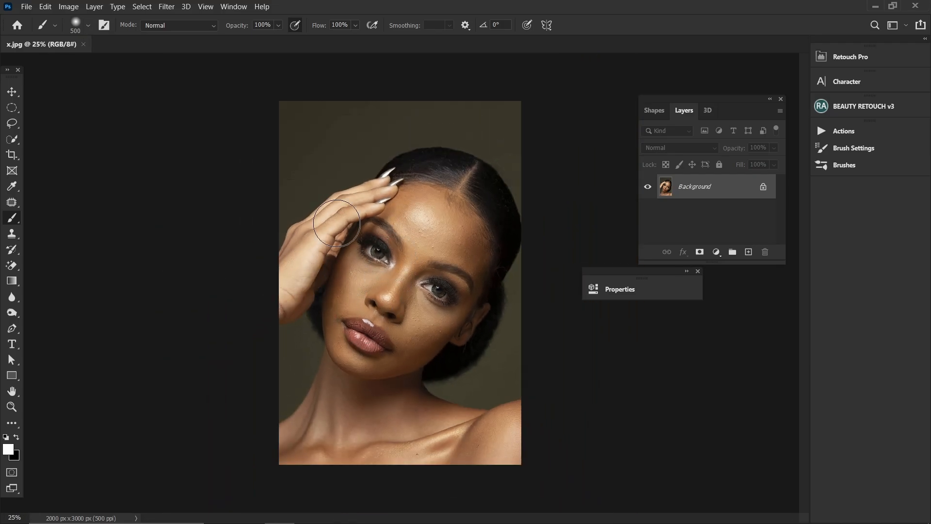
key(ctrl+plus)
key(ctrl+plus)
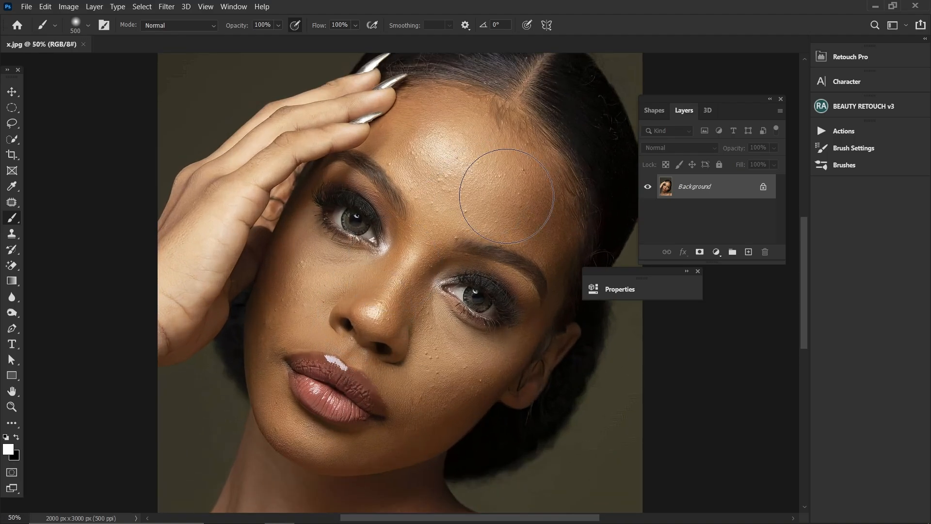
key(ctrl+minus)
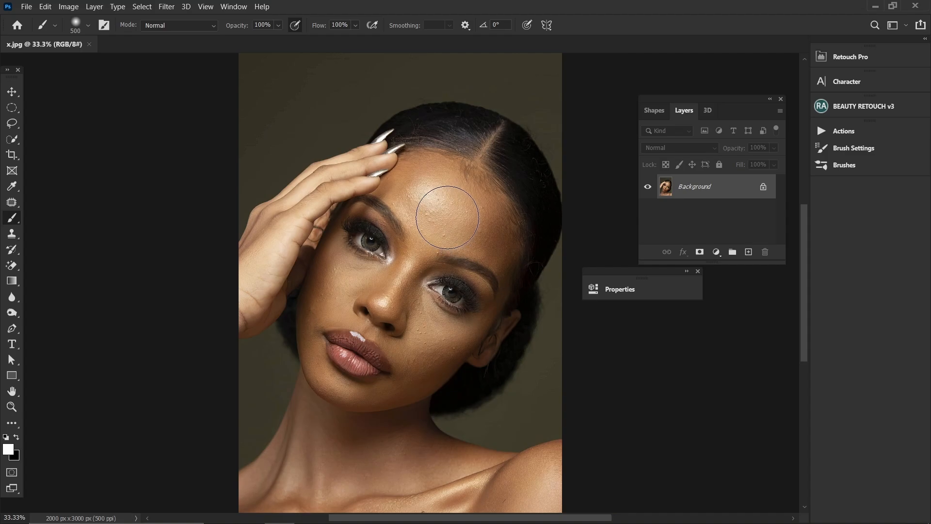
key(ctrl+plus)
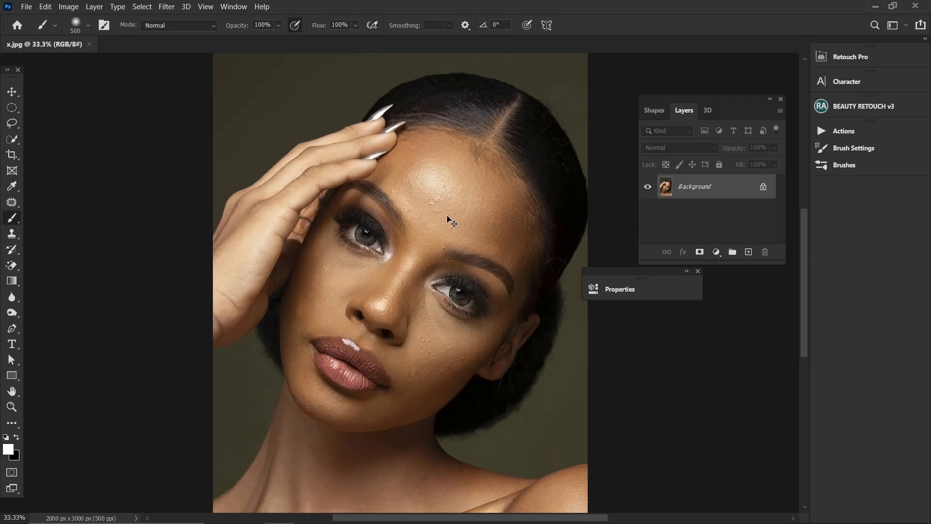
key(ctrl+minus)
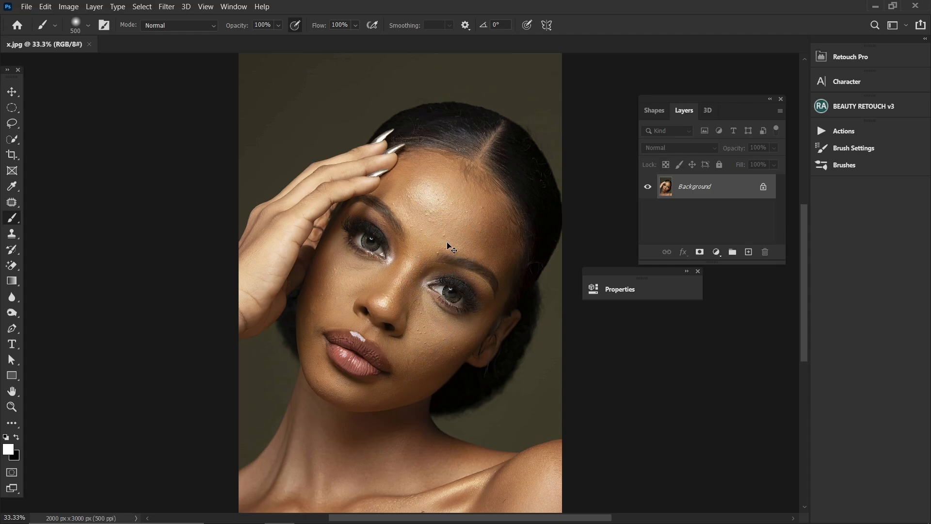
key(ctrl+minus)
key(ctrl+plus)
key(ctrl+minus)
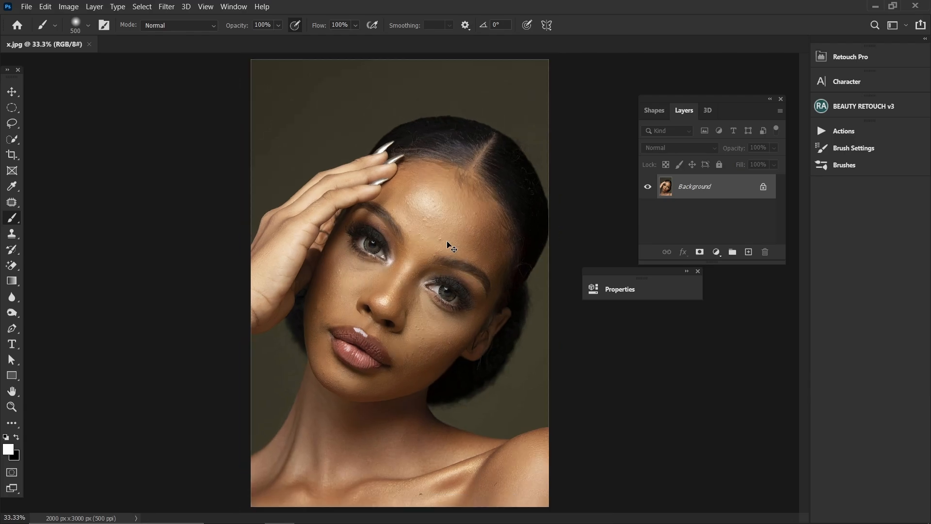
key(ctrl+plus)
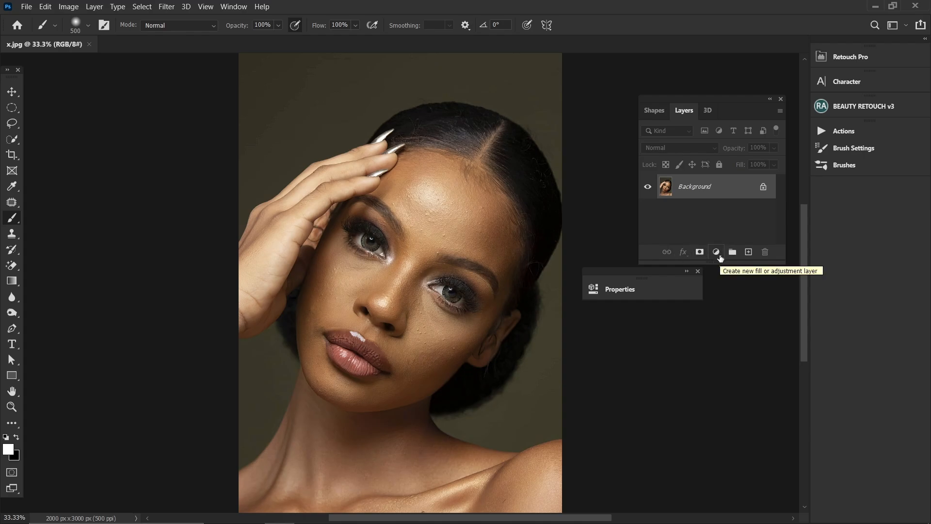
Step: Add a Gradient Map adjustment layer above the Background and hide it to keep the original skin colors in view
click(716, 252)
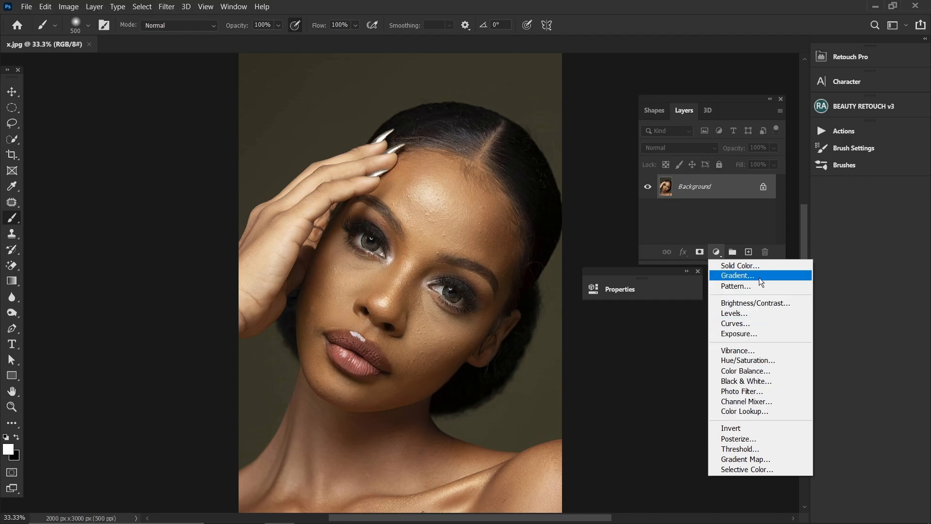
click(755, 458)
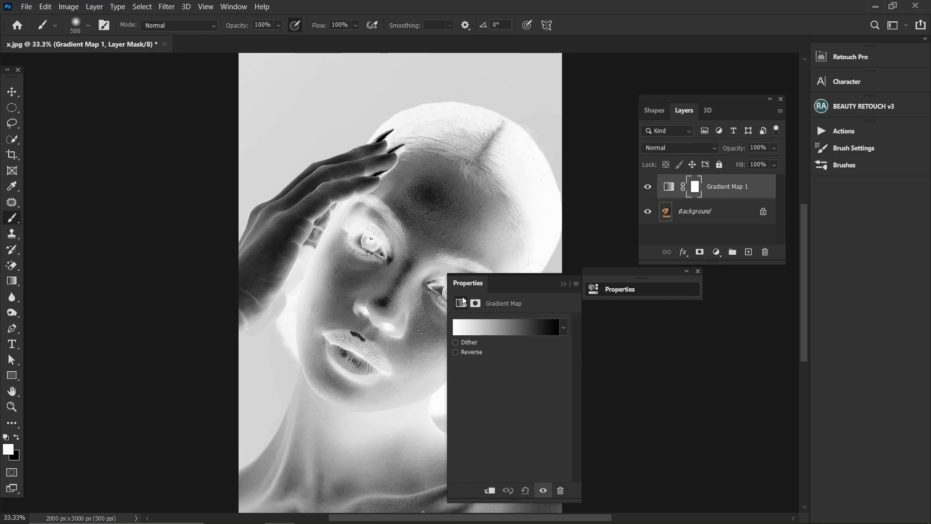
click(564, 286)
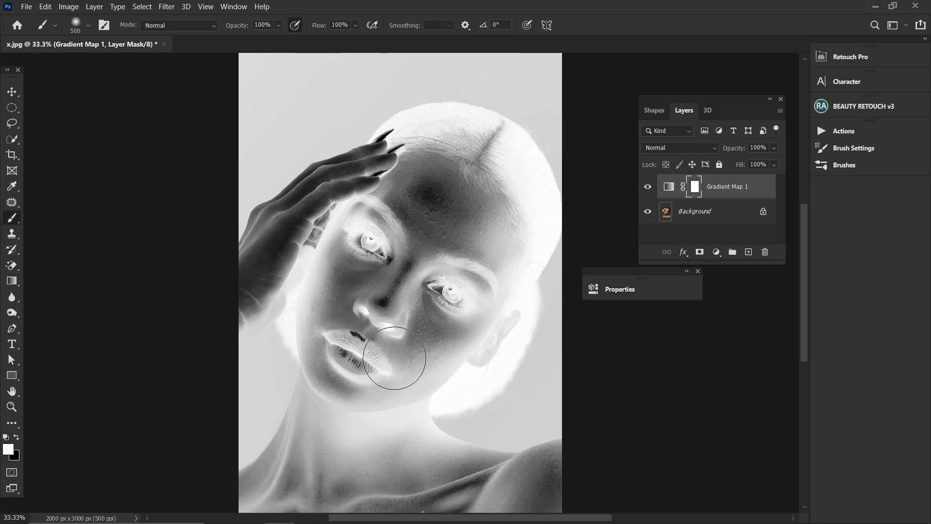
click(647, 188)
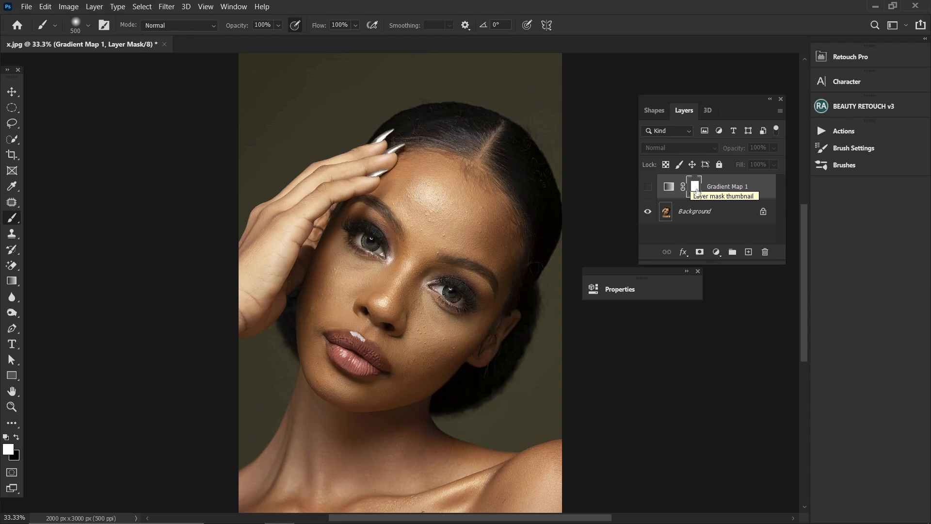
Step: Open the gradient map's gradient for editing and set its gradient type to Solid
click(669, 188)
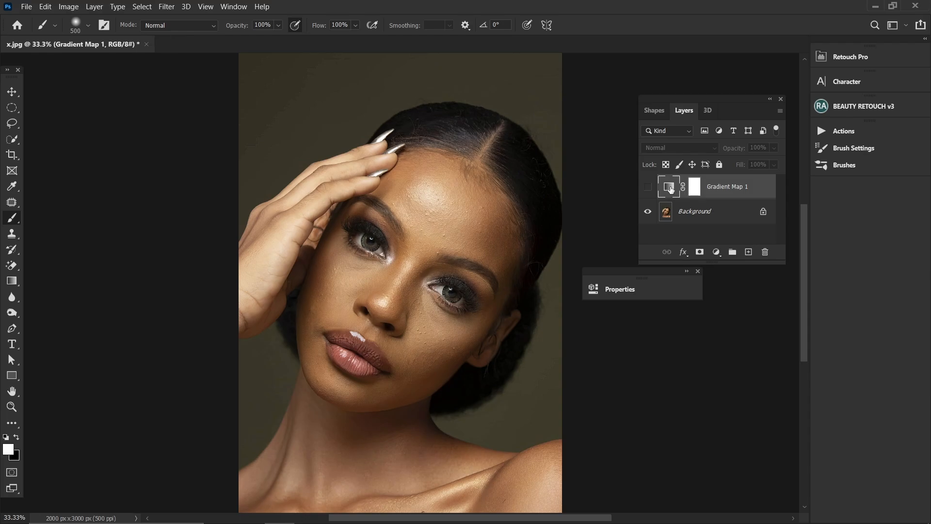
double_click(669, 188)
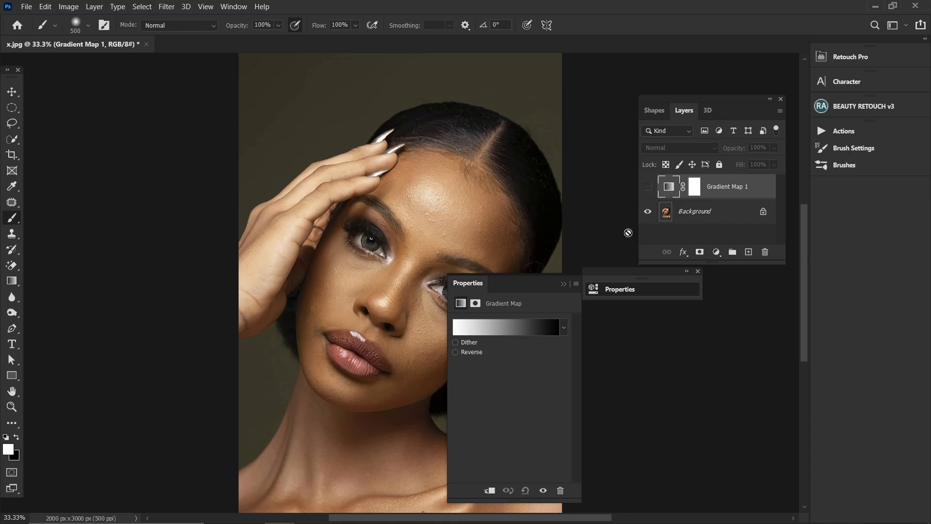
click(490, 327)
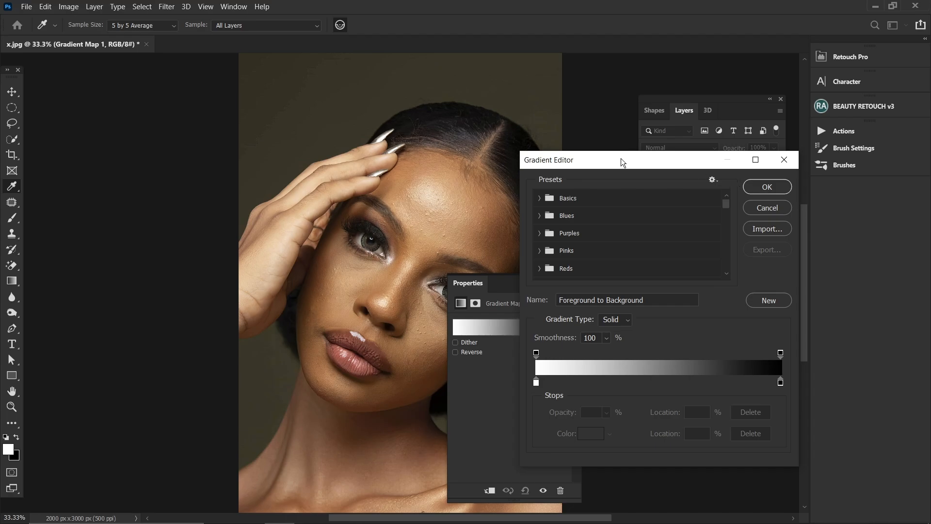
key(ctrl+plus)
key(ctrl+plus)
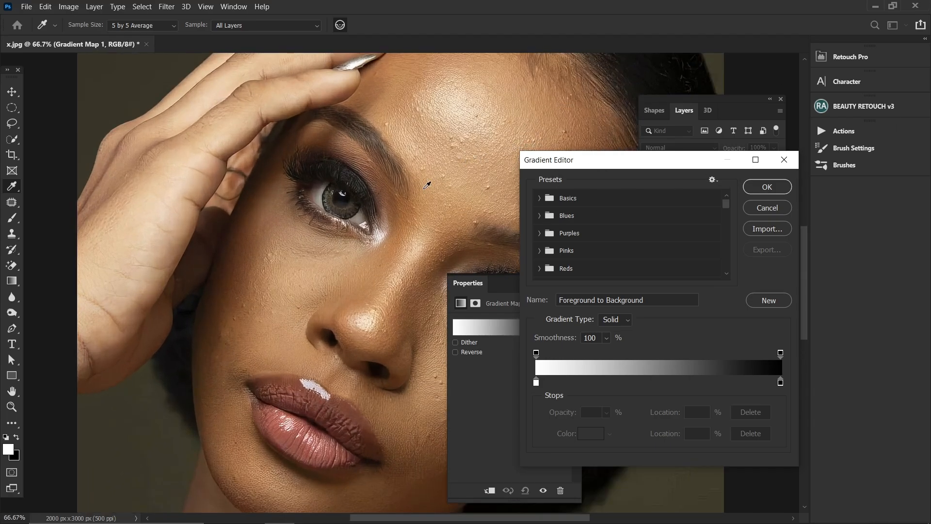
drag(341, 310, 341, 214)
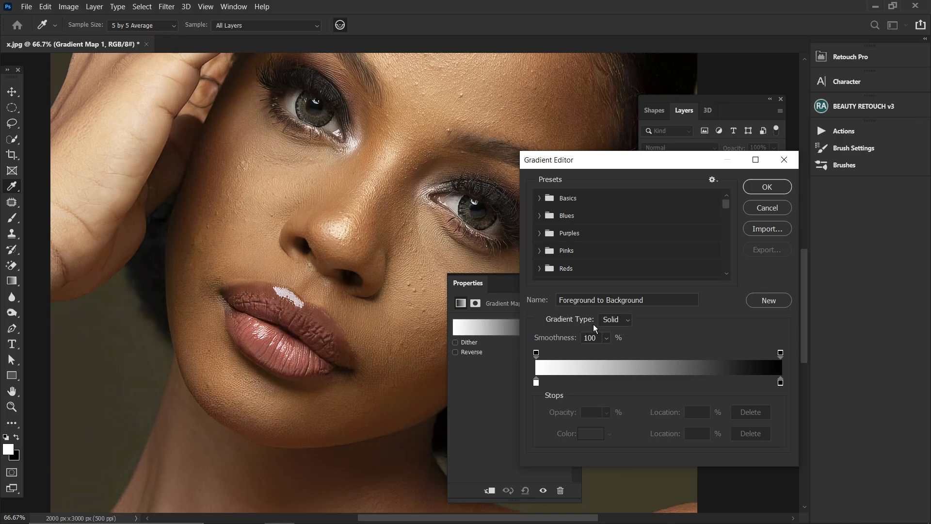
click(625, 322)
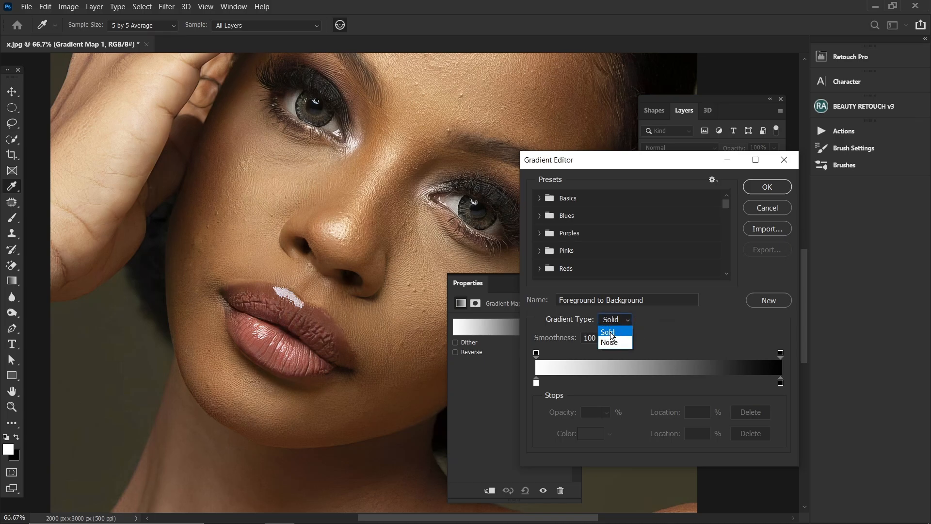
click(613, 333)
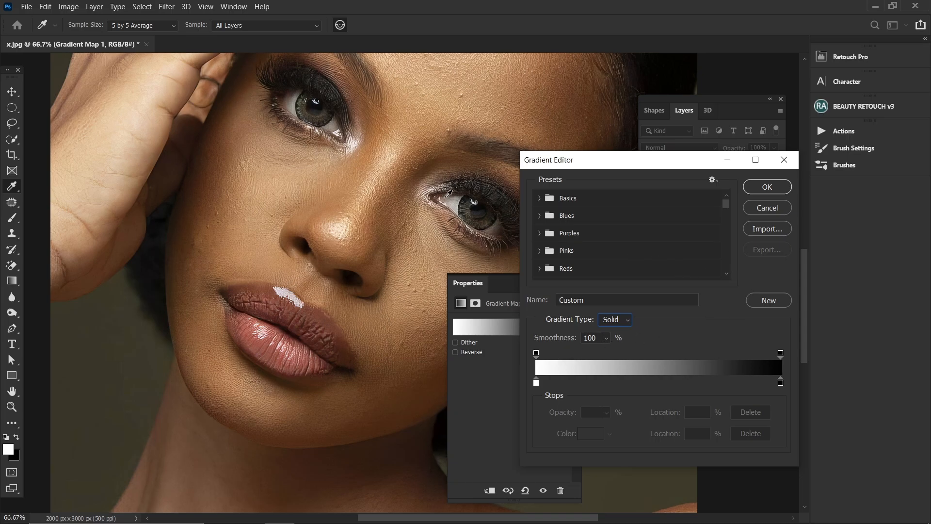
drag(348, 262, 258, 339)
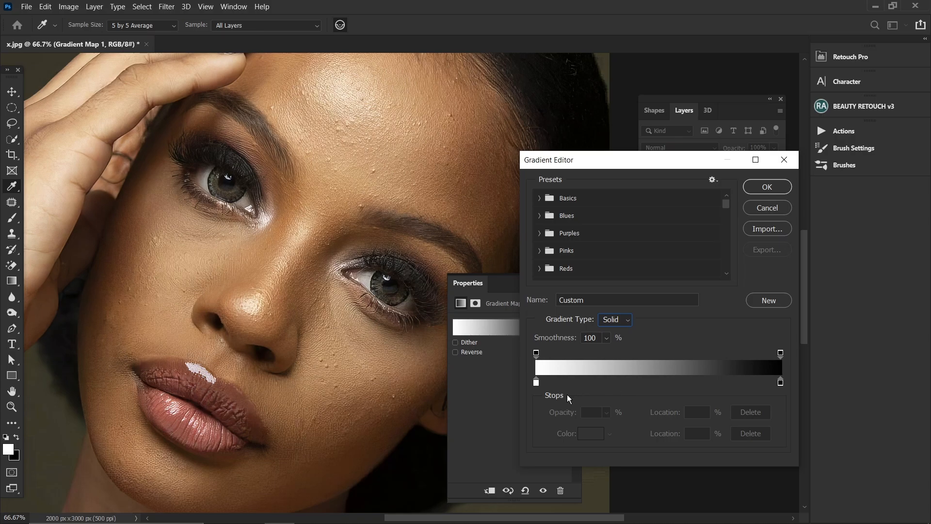
Step: Set the gradient's white color stop to the dark skin tone #6c4127 sampled from the shadowed outer cheek
click(536, 383)
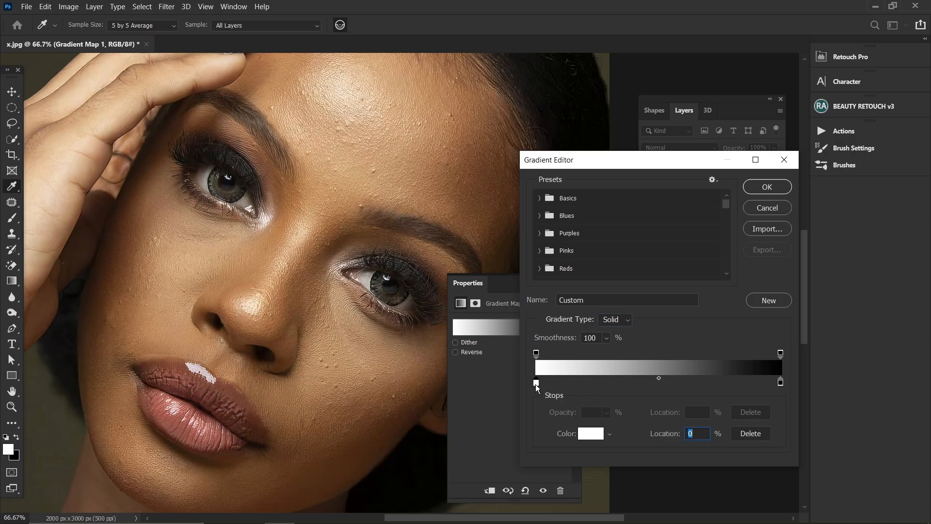
click(591, 436)
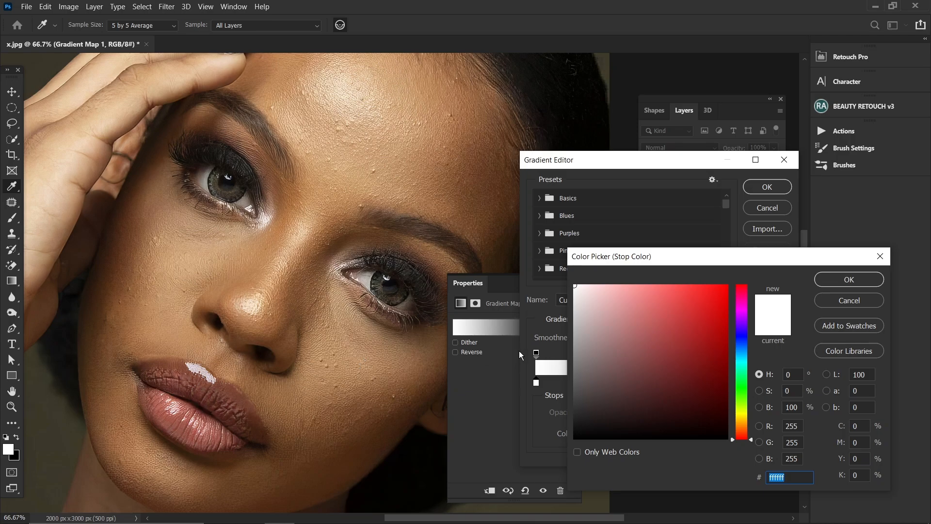
key(ctrl+minus)
key(ctrl+minus)
key(ctrl+minus)
key(ctrl+plus)
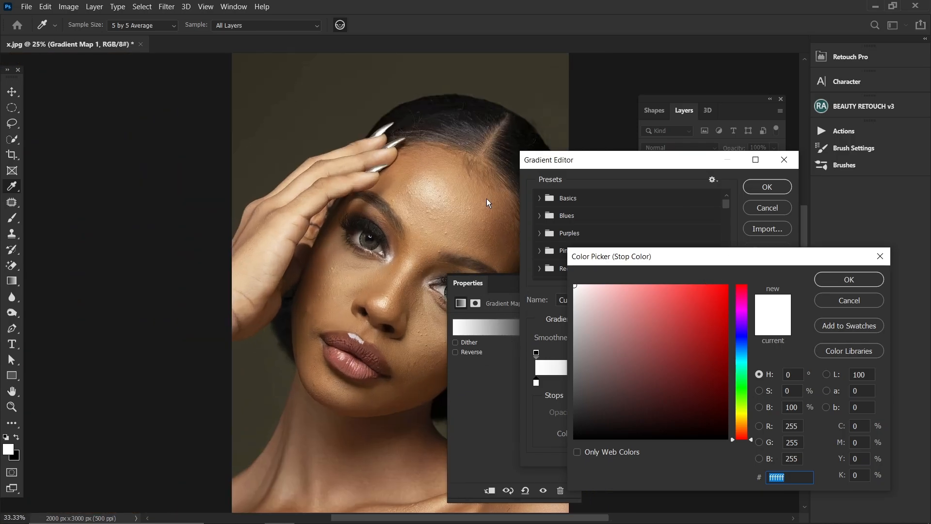
key(ctrl+plus)
key(ctrl+plus)
key(ctrl+plus)
key(ctrl+plus)
key(ctrl+minus)
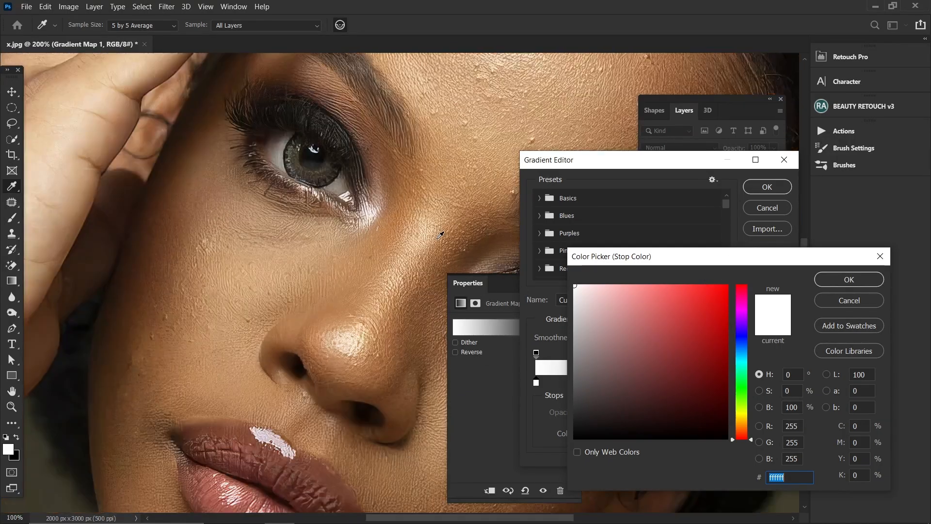
drag(283, 318, 355, 272)
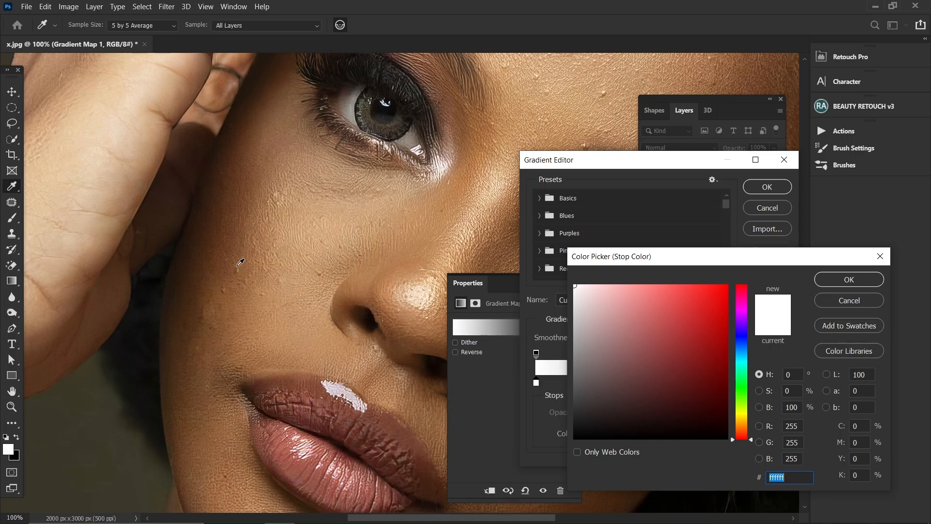
click(236, 224)
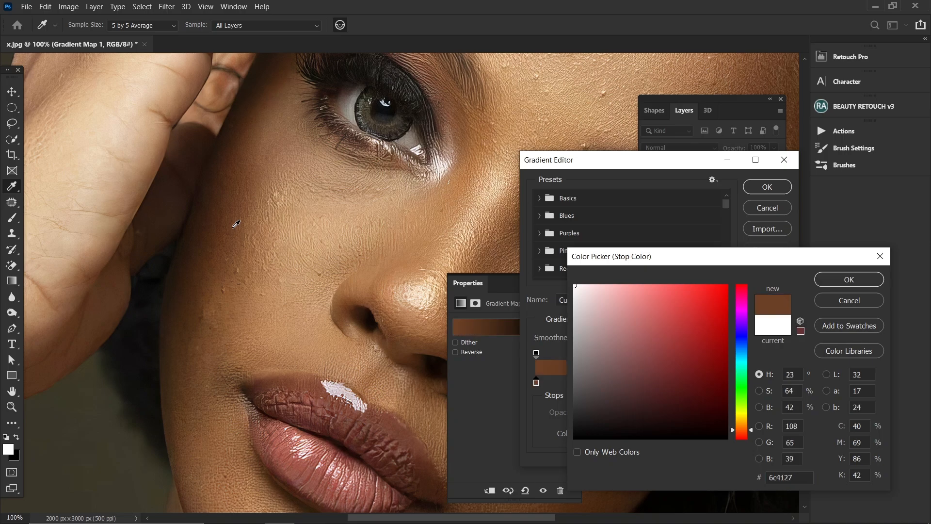
key(ctrl+minus)
key(ctrl+minus)
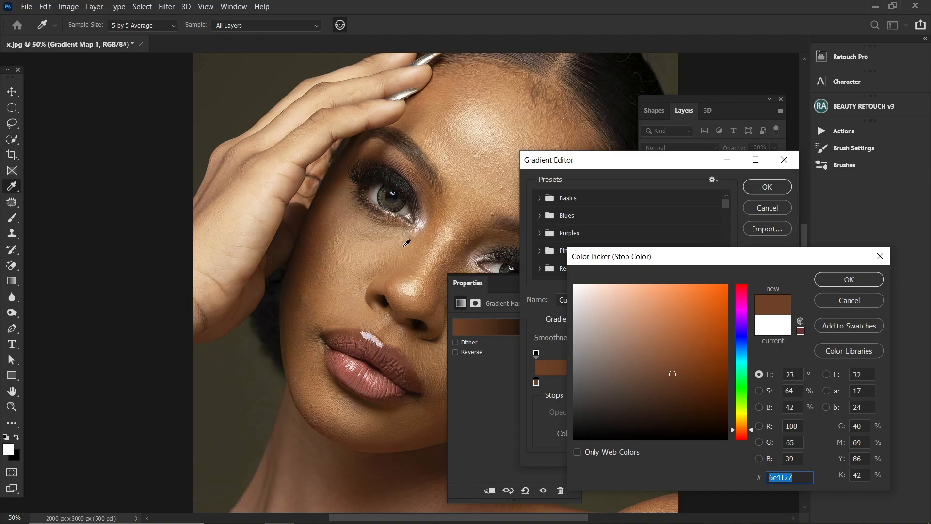
drag(387, 259, 246, 234)
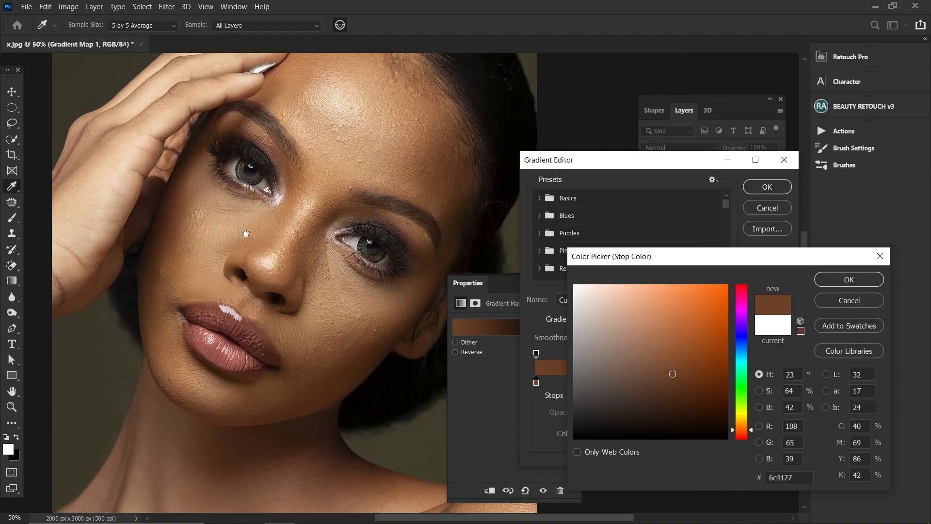
click(849, 280)
Step: Set the gradient's black color stop to the light skin tone #d7ae81 sampled from the forehead
key(ctrl+plus)
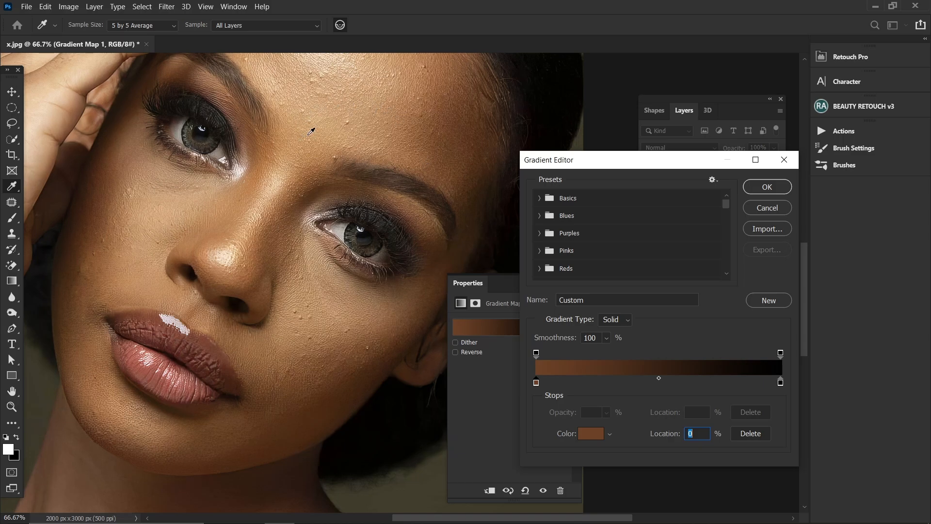
click(781, 383)
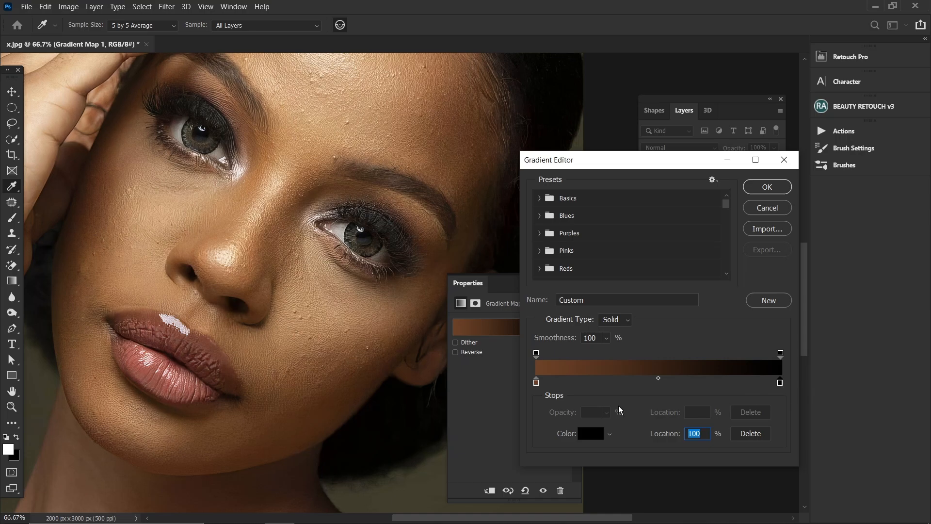
click(594, 434)
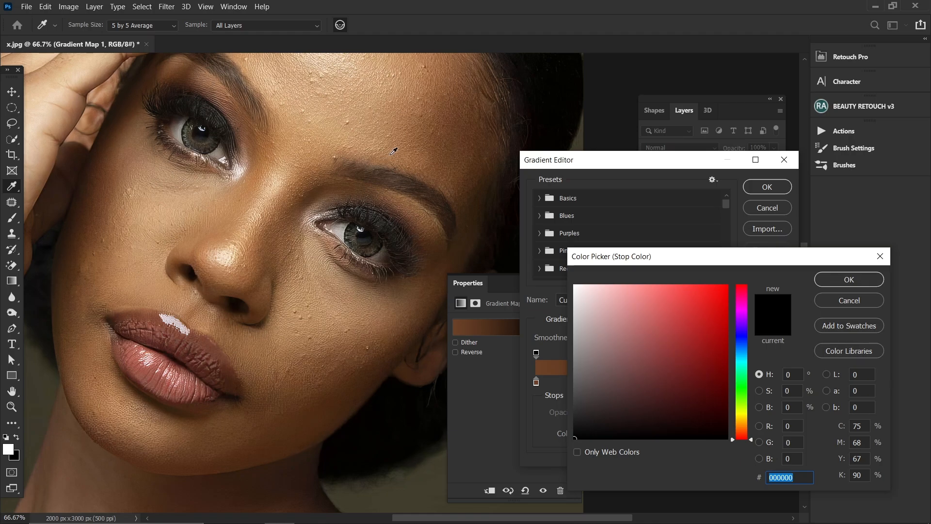
drag(337, 160, 326, 297)
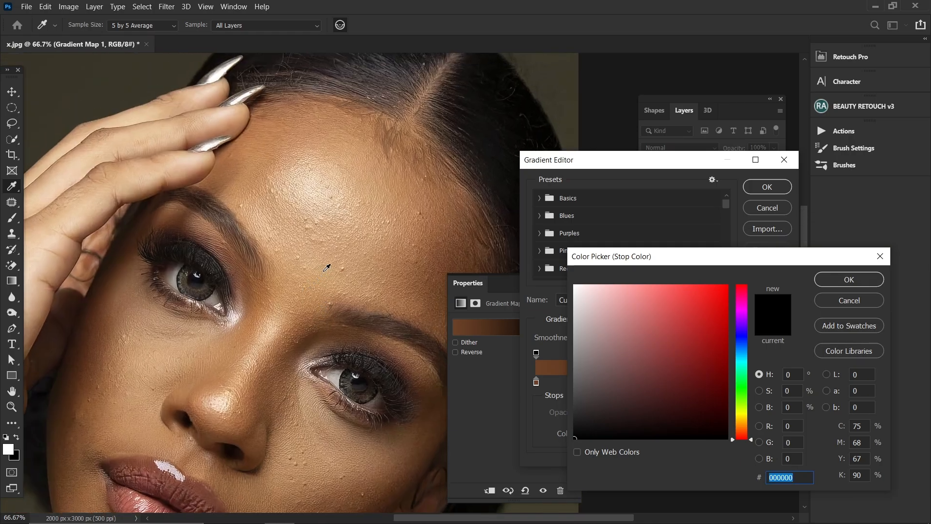
drag(339, 241, 296, 288)
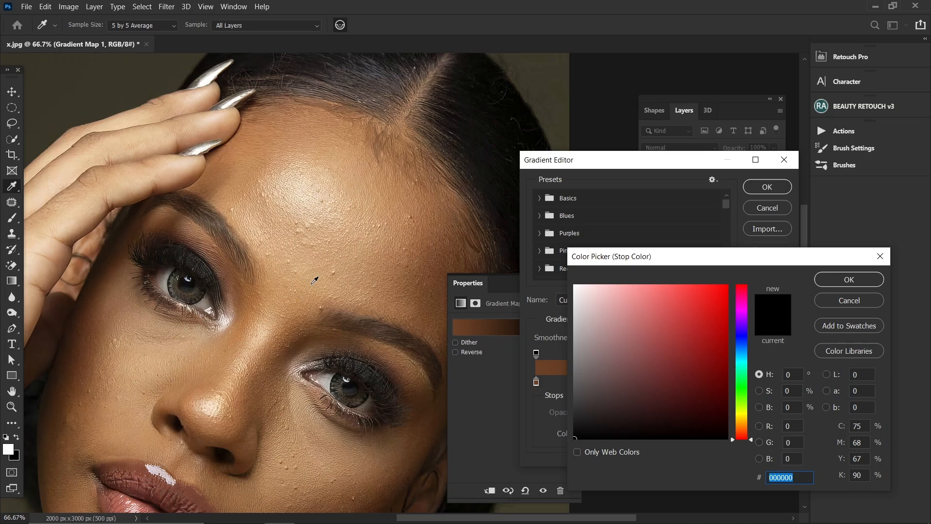
click(308, 255)
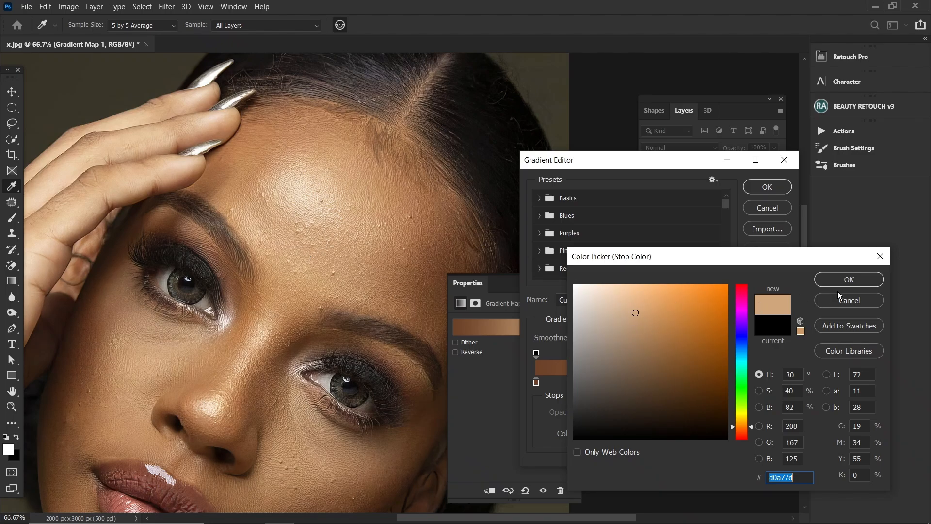
click(307, 264)
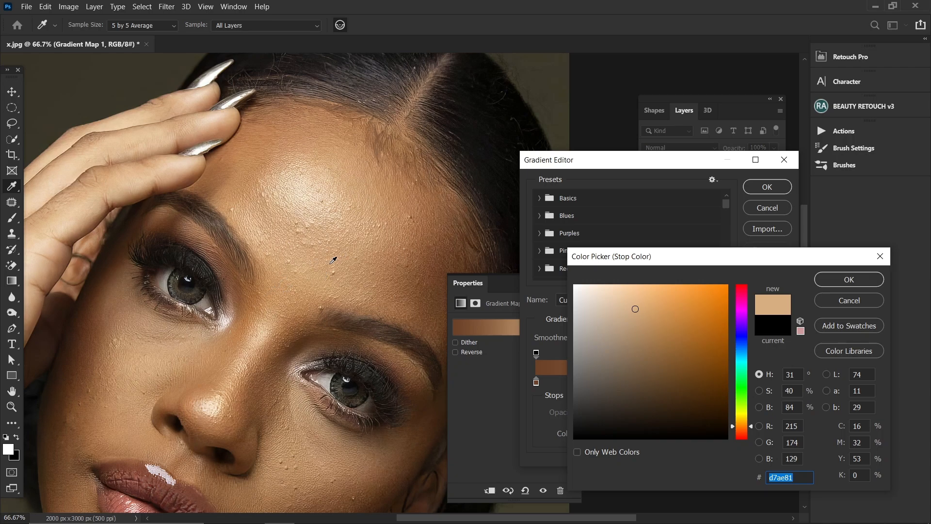
click(843, 281)
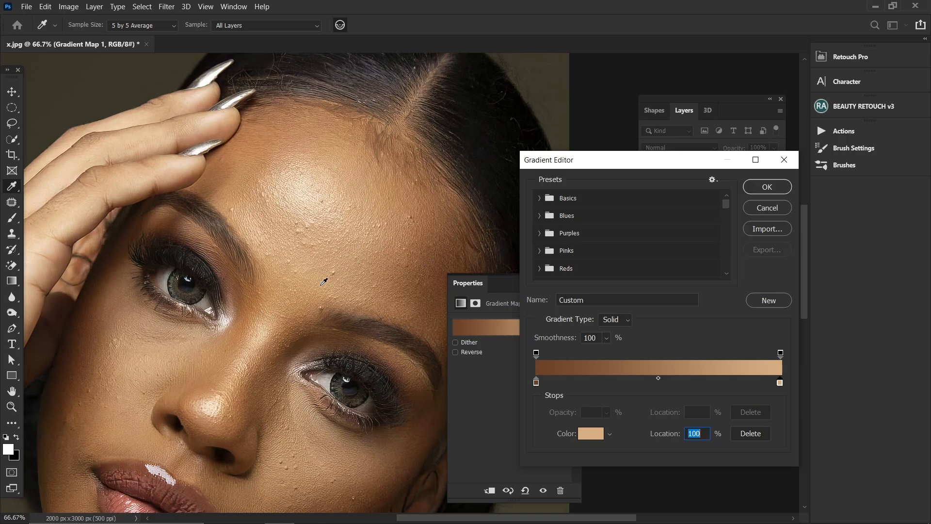
Step: Add a color stop between the dark and light ends of the gradient at location 50%
click(657, 378)
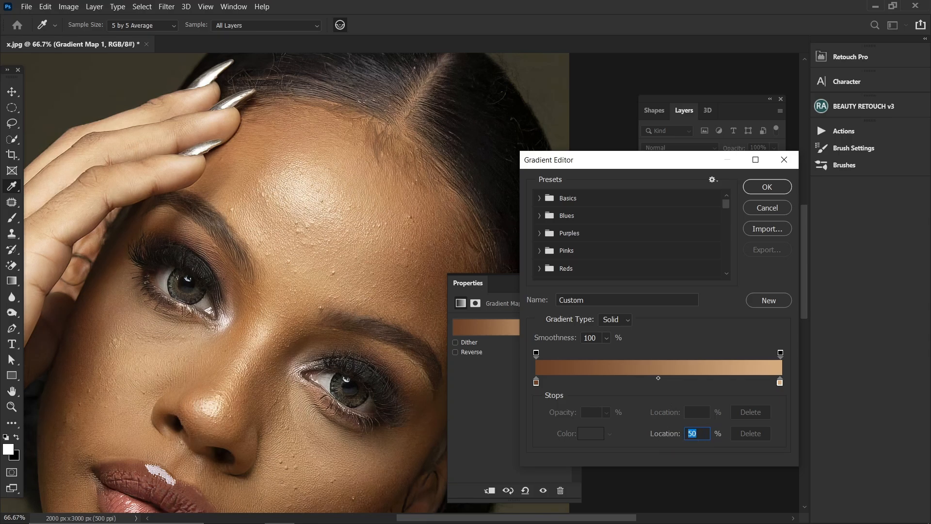
text(50)
click(660, 379)
click(706, 383)
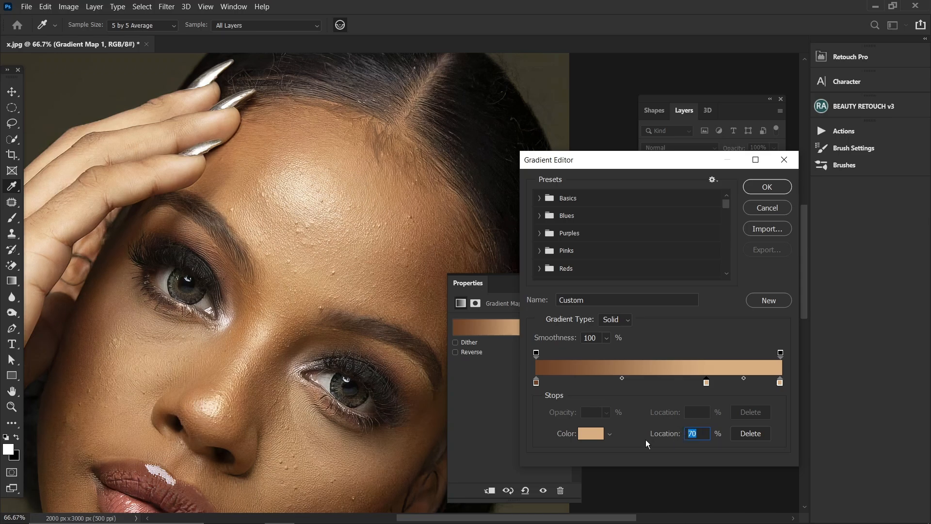
text(50)
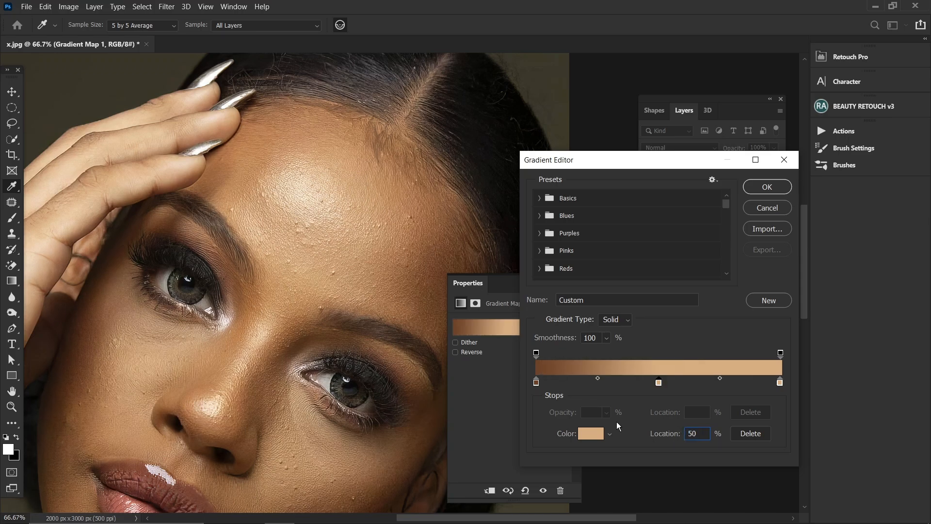
Step: Set the middle color stop to a skin tone sampled from the bridge of the nose and accept the gradient
click(587, 435)
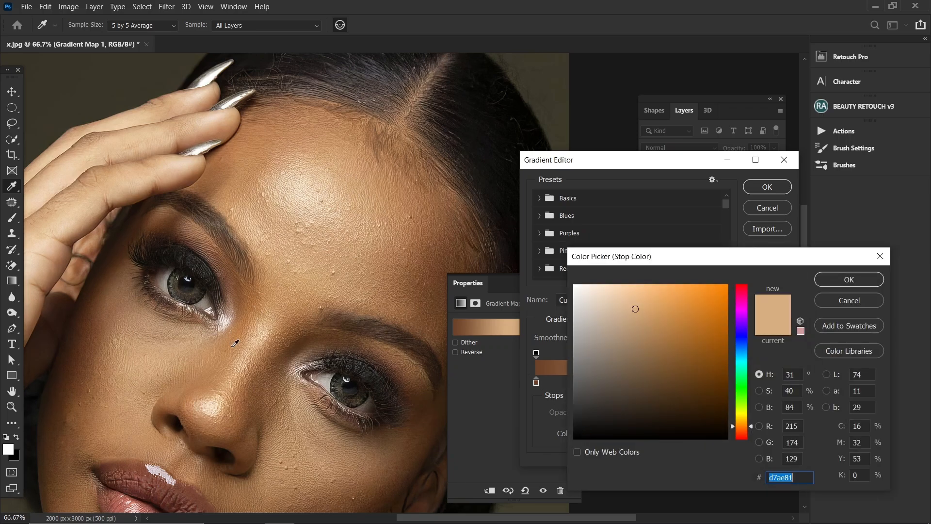
key(ctrl+plus)
drag(189, 352, 283, 253)
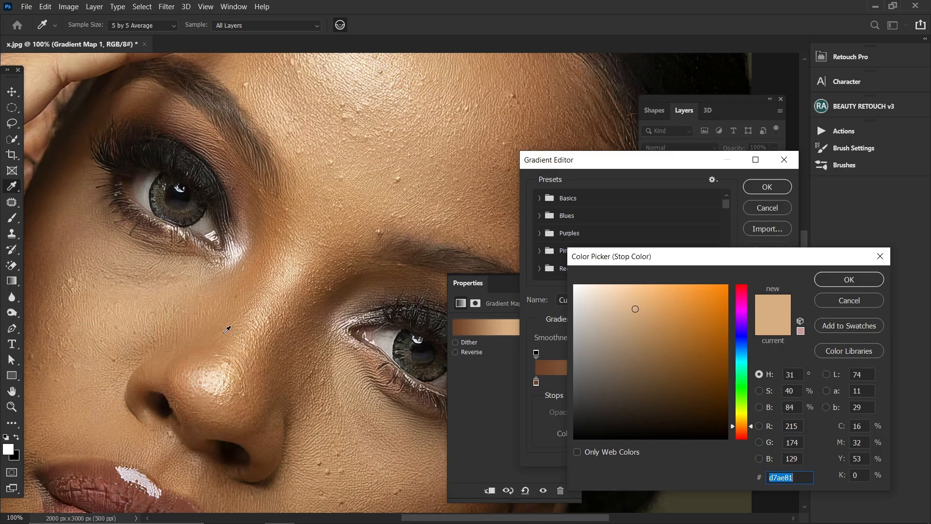
click(308, 246)
click(827, 282)
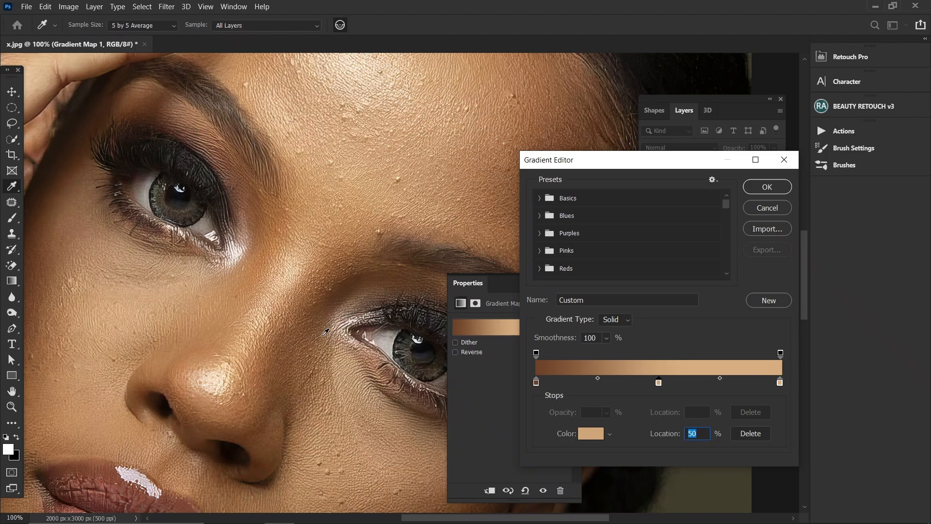
click(766, 188)
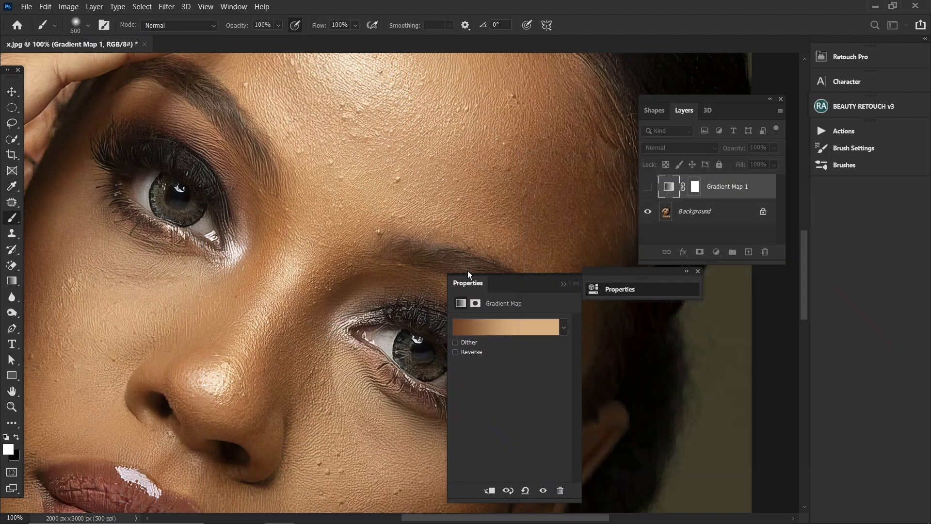
Step: Collapse the gradient map's properties and make the Gradient Map 1 layer visible
click(562, 285)
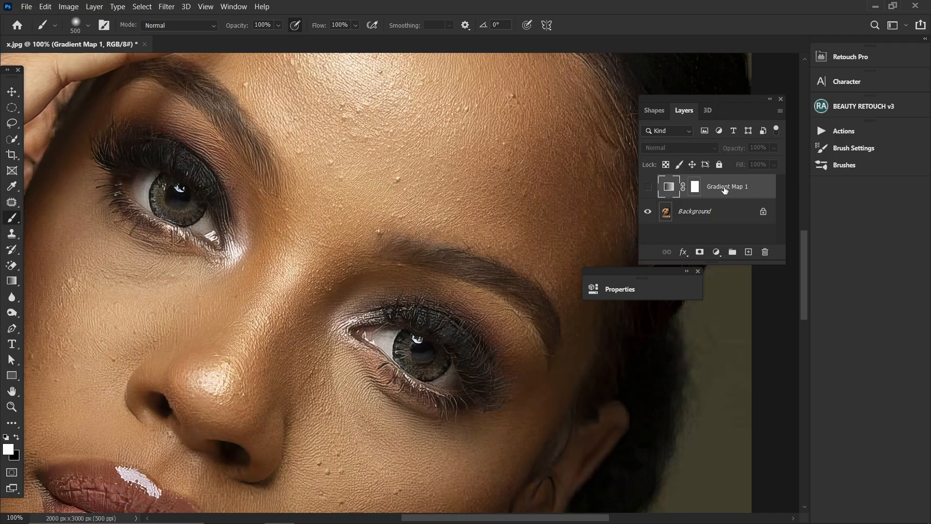
key(ctrl+minus)
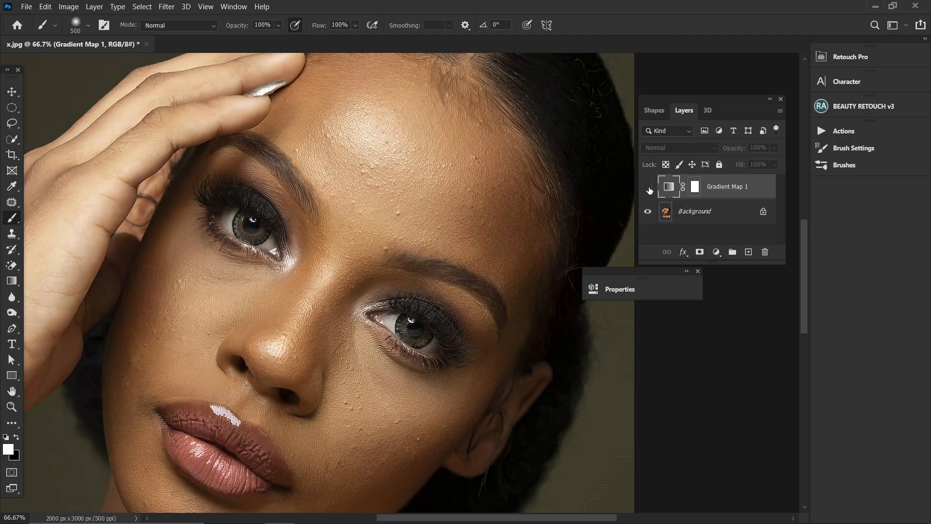
click(648, 188)
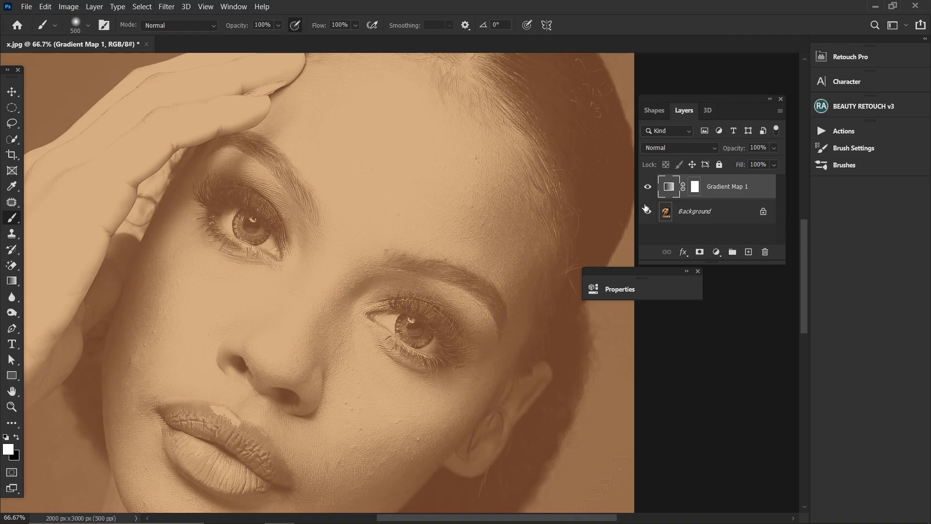
Step: Change the Gradient Map 1 layer's blend mode to Color
key(ctrl+minus)
key(ctrl+minus)
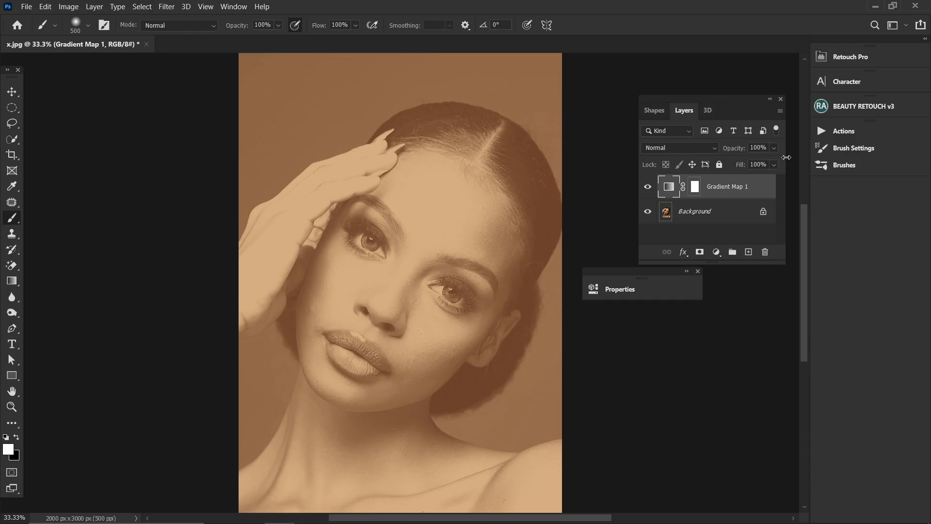
key(ctrl+plus)
key(ctrl+plus)
key(ctrl+minus)
key(ctrl+minus)
click(686, 150)
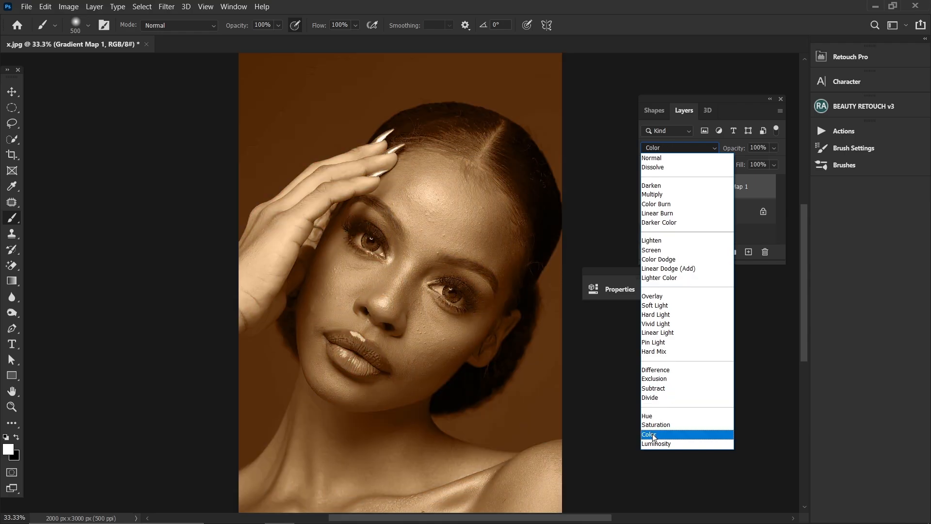
click(653, 433)
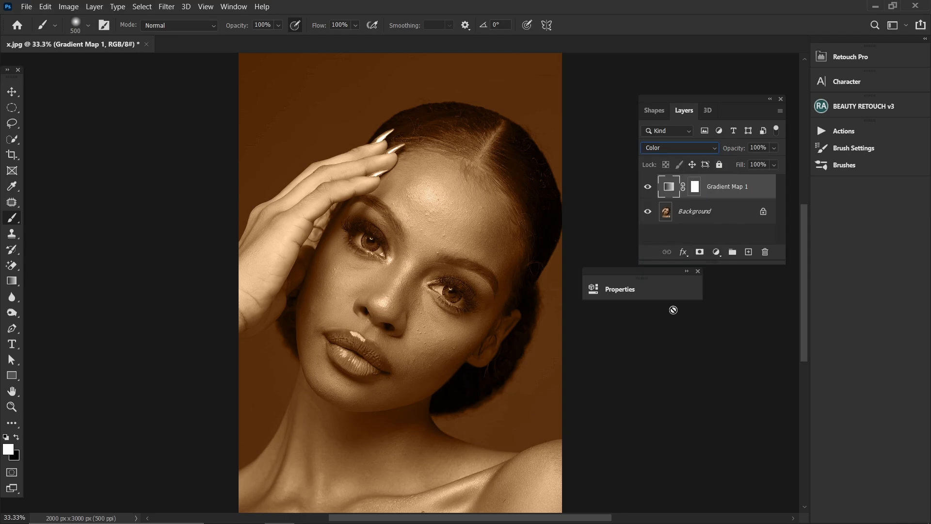
Step: Examine the recolored portrait at several magnifications with the gradient map in Color blend mode
key(ctrl+minus)
key(ctrl+minus)
key(ctrl+plus)
key(ctrl+plus)
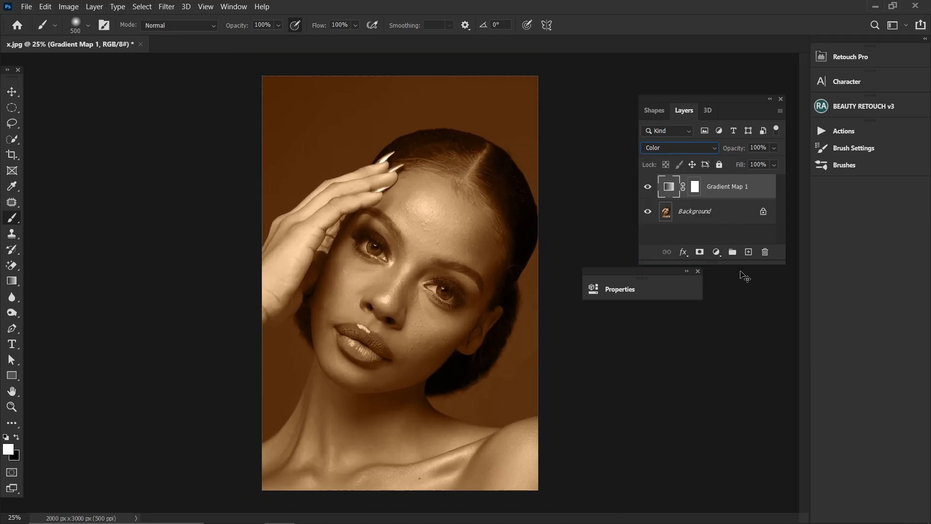
key(ctrl+plus)
key(ctrl+plus)
click(671, 145)
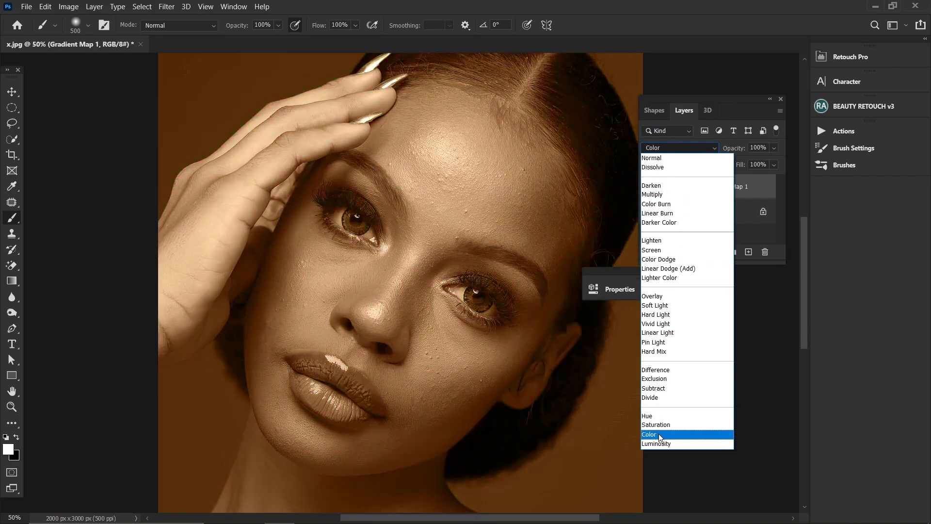
click(658, 434)
key(ctrl+minus)
key(ctrl+minus)
key(ctrl+minus)
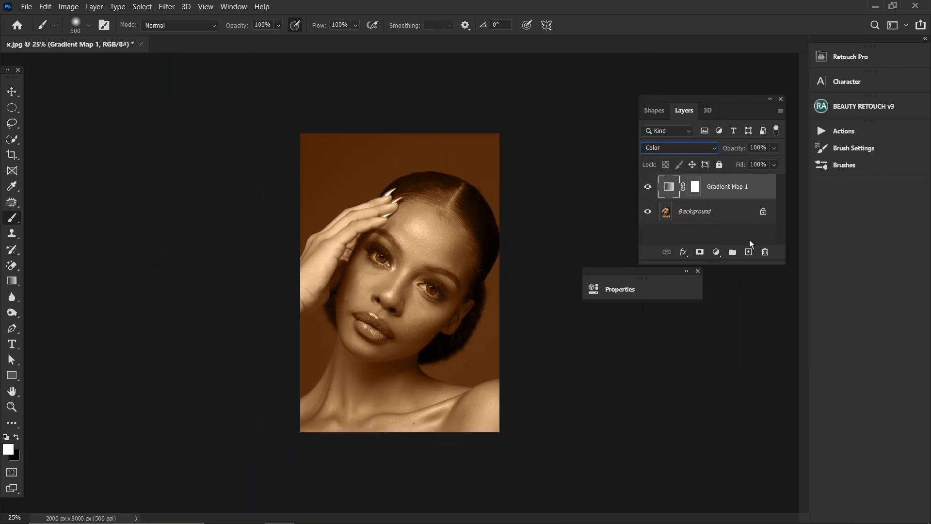
key(ctrl+plus)
key(ctrl+plus)
key(ctrl+plus)
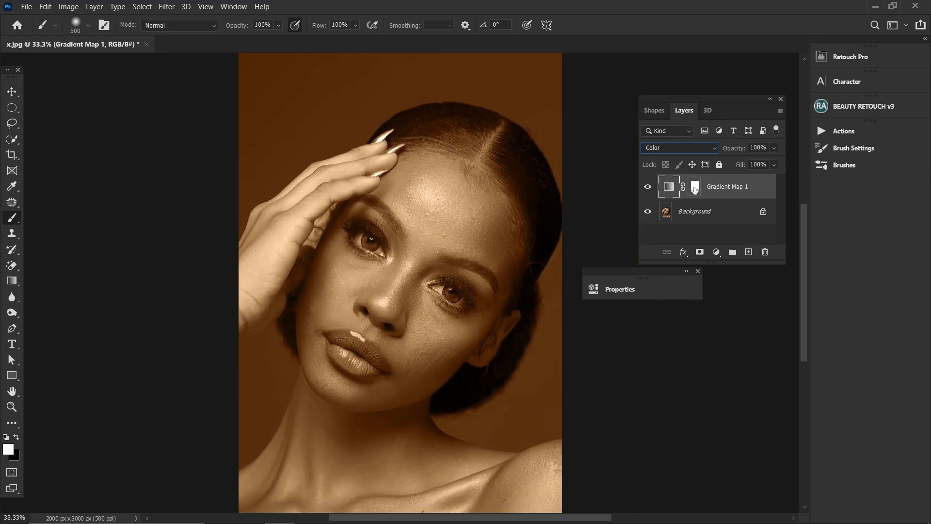
Step: Invert the Gradient Map 1 layer mask to black to hide the effect, and bring the neck and chest into view
click(695, 187)
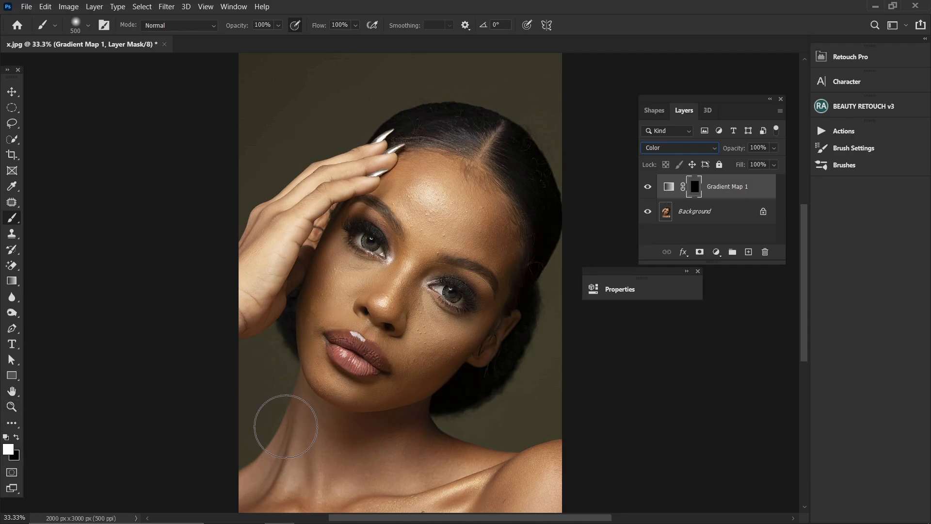
drag(280, 422, 321, 257)
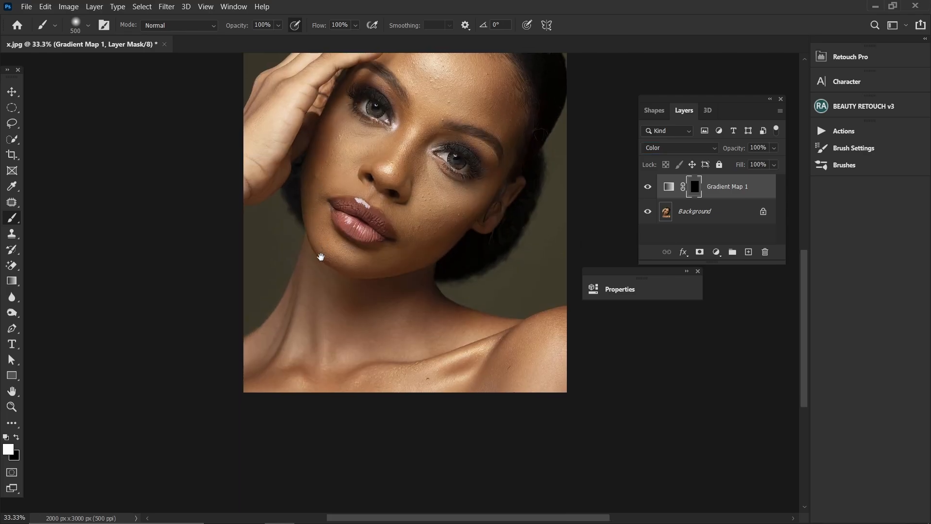
key(ctrl+plus)
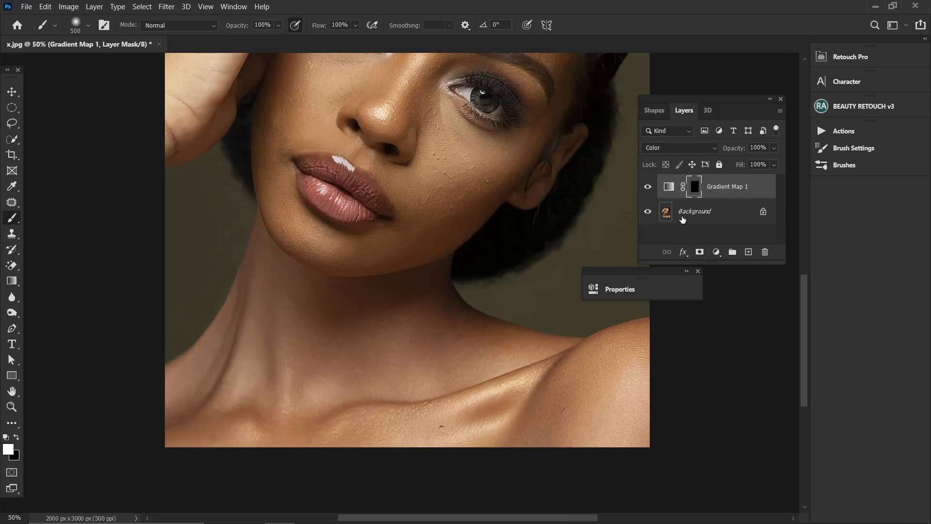
key(ctrl+minus)
Step: Choose the Brush tool at 400 px and check that it uses the Soft Round preset with 0% hardness
key(bracketright)
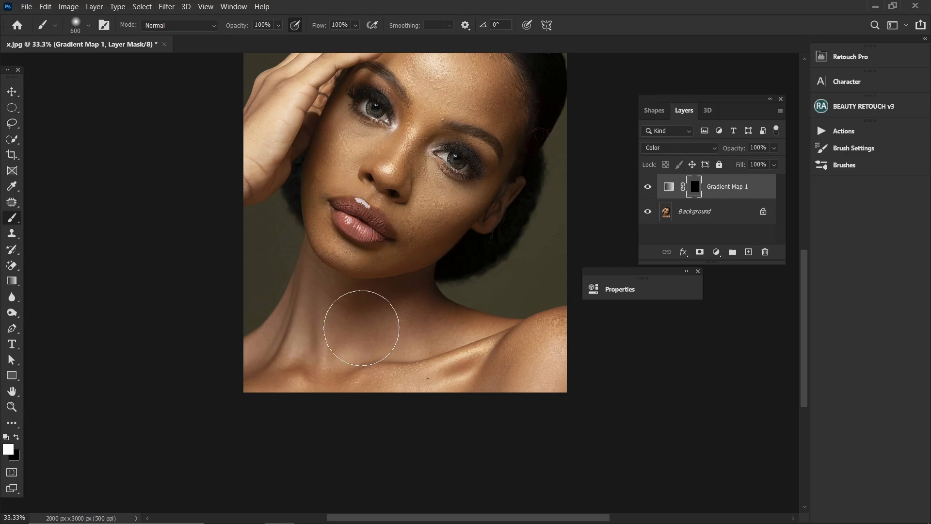
key(bracketleft)
key(bracketleft)
right_click(12, 224)
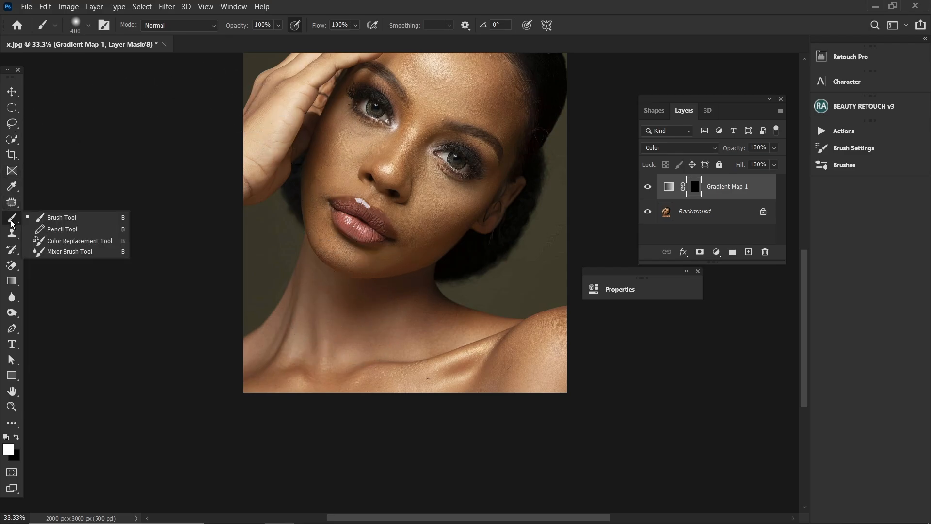
click(66, 219)
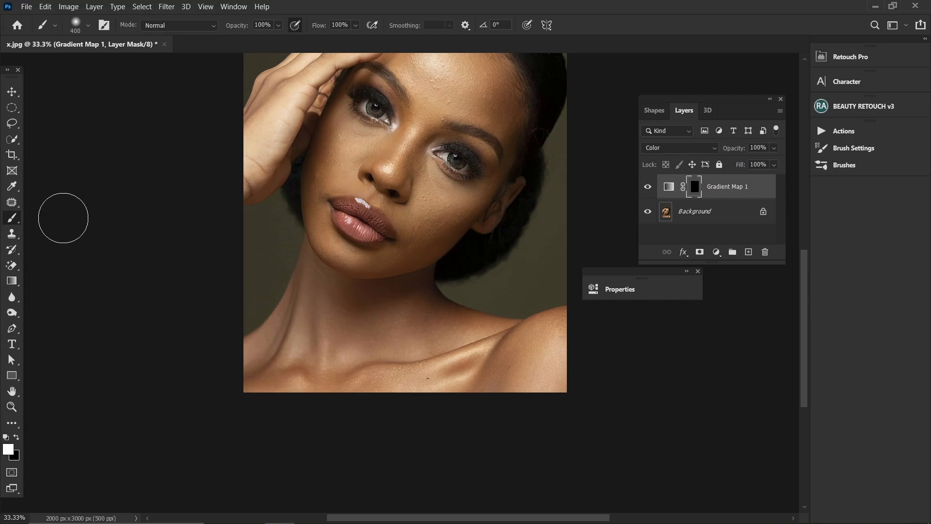
click(89, 27)
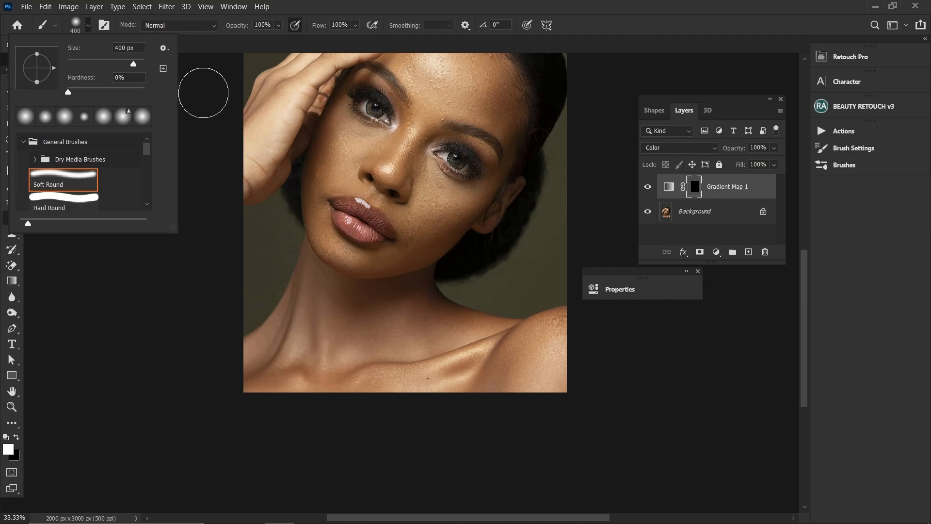
click(203, 92)
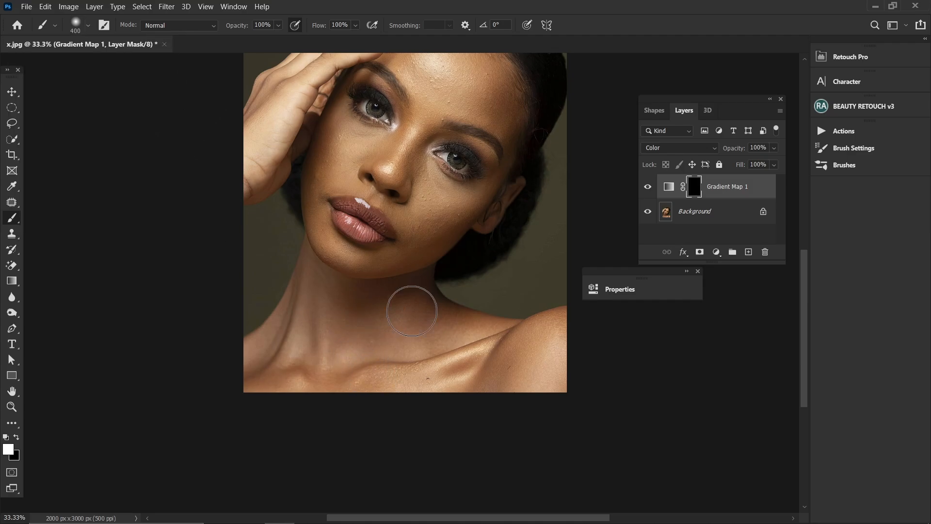
Step: Paint white on the Gradient Map 1 mask over the neck, chest and shoulder, reducing the soft brush from 400 to 200 px
key(ctrl+plus)
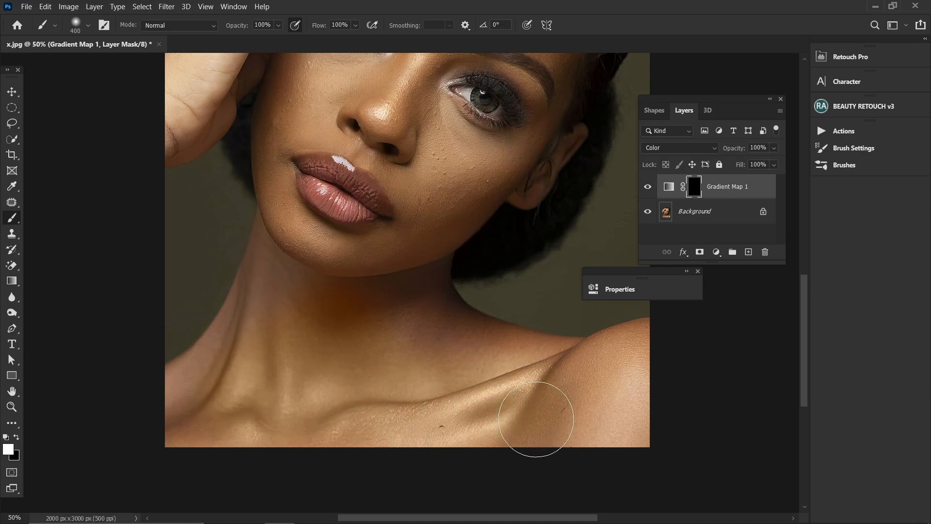
drag(610, 425, 594, 412)
key(bracketleft)
key(bracketright)
key(bracketleft)
drag(439, 366, 315, 314)
key(bracketleft)
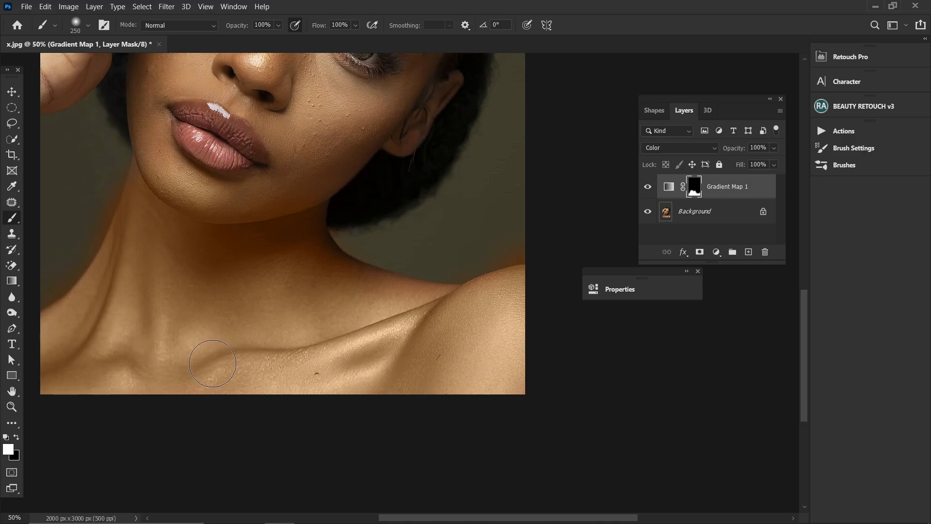
drag(141, 295, 256, 336)
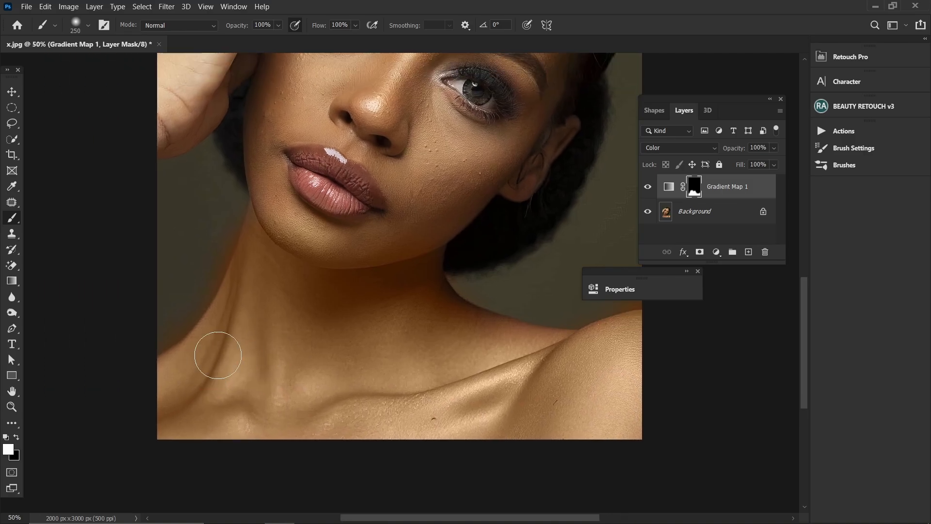
key(bracketleft)
Step: Paint white on the mask over the forehead with a larger soft brush to bring in the skin color
key(ctrl+minus)
key(ctrl+minus)
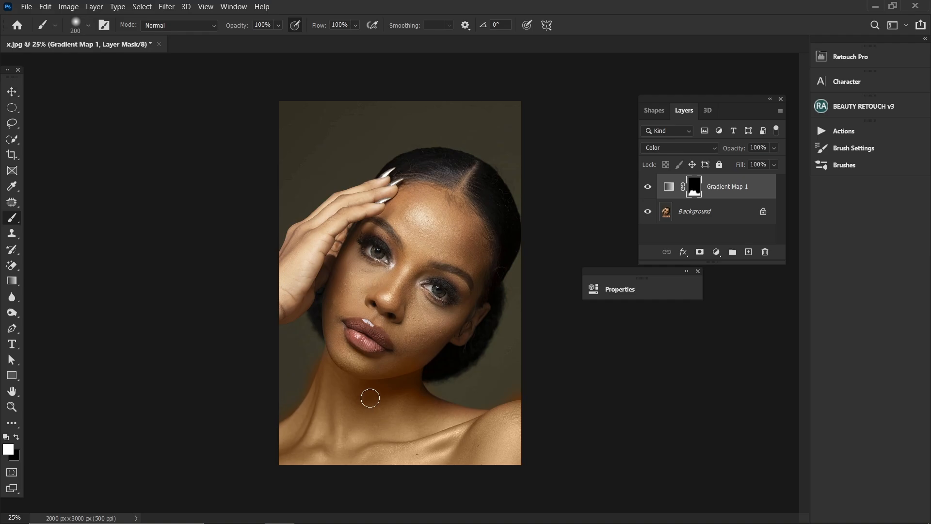
key(ctrl+plus)
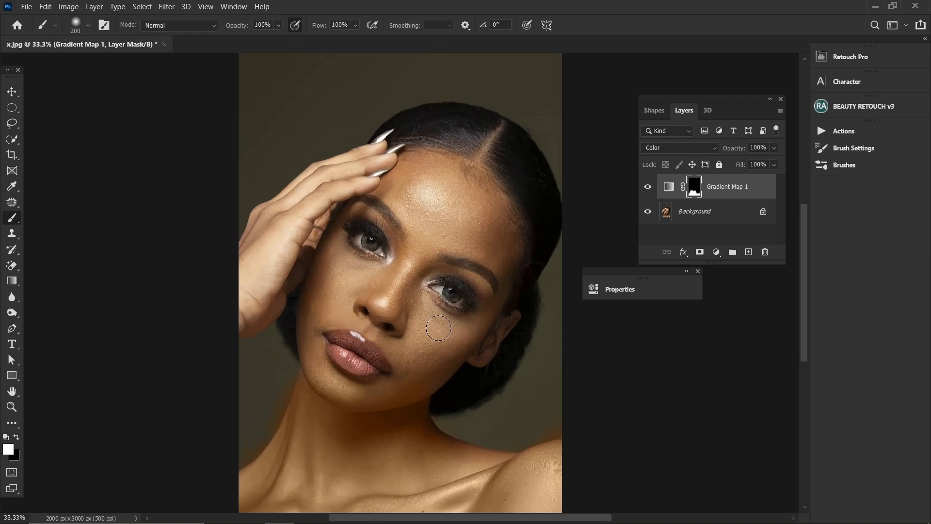
key(bracketright)
key(ctrl+plus)
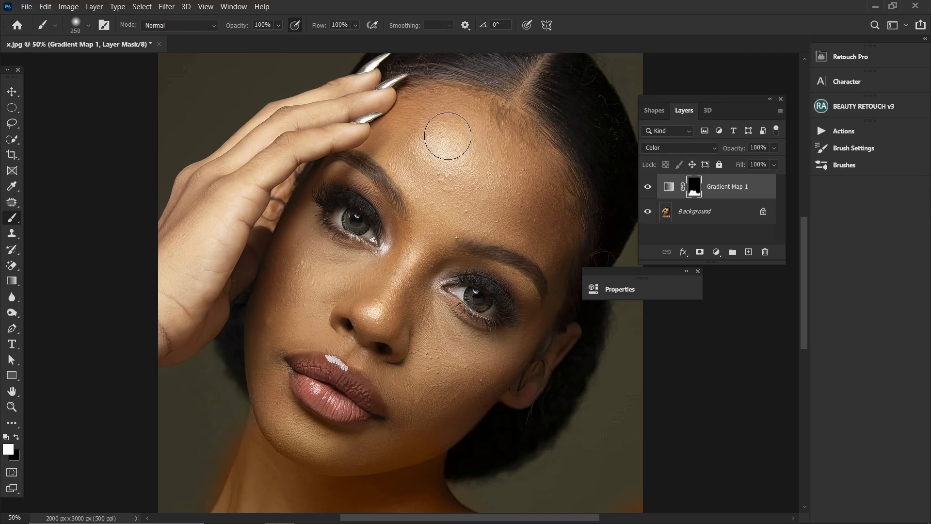
key(bracketright)
mouse_move(436, 132)
mouse_down()
mouse_move(407, 151)
mouse_move(408, 140)
mouse_move(469, 127)
mouse_move(530, 178)
mouse_move(537, 233)
mouse_move(510, 207)
mouse_move(459, 216)
mouse_move(469, 177)
mouse_move(412, 130)
mouse_move(479, 128)
mouse_move(502, 160)
mouse_move(492, 188)
mouse_move(532, 192)
mouse_move(483, 166)
mouse_up()
Step: Paint white on the mask over the nose, cheeks, chin and jaw, adapting the brush size to each area
key(bracketleft)
key(bracketleft)
mouse_move(392, 291)
mouse_down()
mouse_move(439, 196)
mouse_move(401, 296)
mouse_move(414, 269)
mouse_move(391, 292)
mouse_move(356, 304)
mouse_move(415, 270)
mouse_up()
mouse_move(401, 318)
mouse_down()
mouse_move(390, 338)
mouse_move(435, 350)
mouse_move(425, 402)
mouse_move(429, 359)
mouse_move(486, 368)
mouse_up()
key(bracketright)
key(bracketright)
key(bracketleft)
key(bracketleft)
drag(397, 449, 498, 376)
Step: Paint white on the mask over the skin around the eye nearest the ear with a brush of about 125 px
key(bracketleft)
key(bracketleft)
drag(497, 315, 437, 327)
key(])
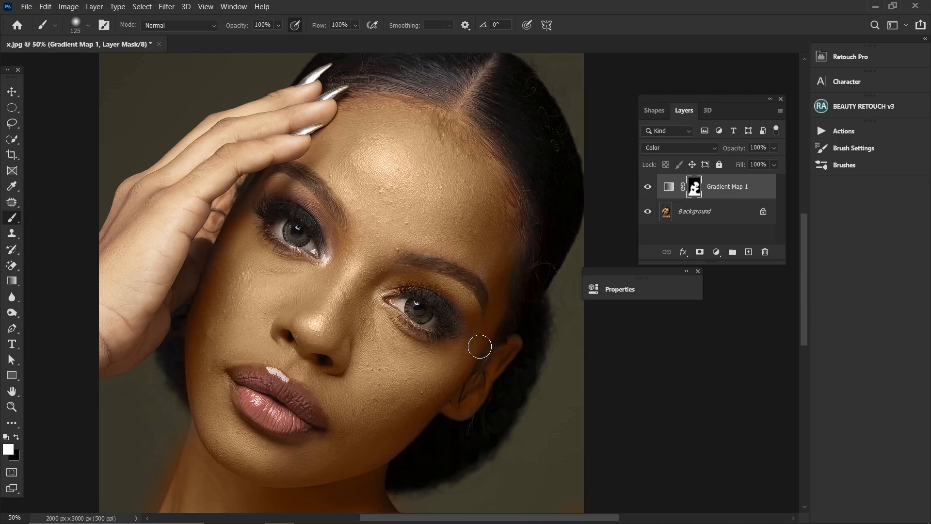
Step: Paint white on the mask over the temple, ear and raised hand, varying the soft brush size
key(bracketright)
key(bracketright)
key(bracketright)
key(bracketleft)
key(bracketleft)
key(bracketleft)
key(bracketleft)
key(bracketright)
key(bracketright)
mouse_move(117, 231)
mouse_down()
mouse_move(180, 153)
mouse_move(280, 103)
mouse_up()
Step: Paint white on the mask along the hair parting with a 45 px brush
key(ctrl+minus)
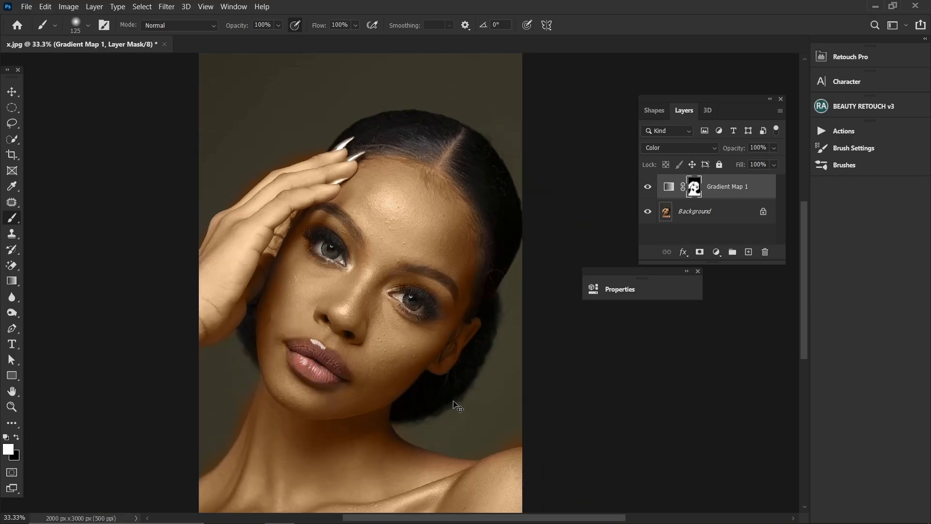
key(ctrl+minus)
key(bracketright)
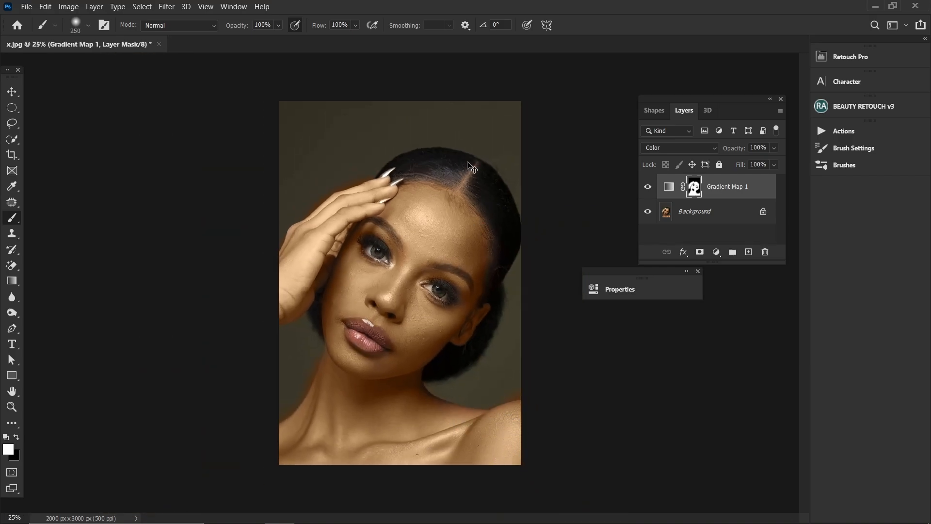
key(ctrl+plus)
key(ctrl+plus)
key(bracketleft)
key(bracketleft)
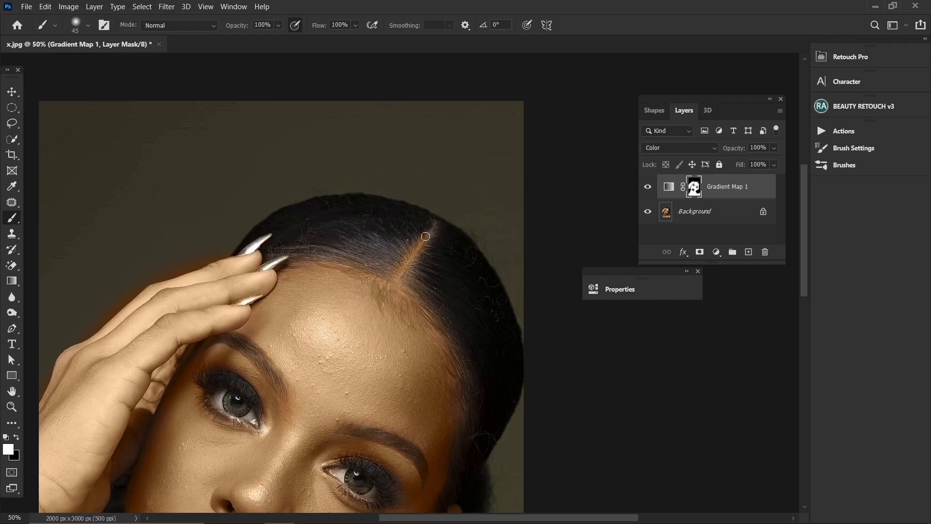
Step: Examine the evenness of the painted skin color on the whole portrait and close up on the face and hand
key(ctrl+minus)
key(ctrl+minus)
key(ctrl+minus)
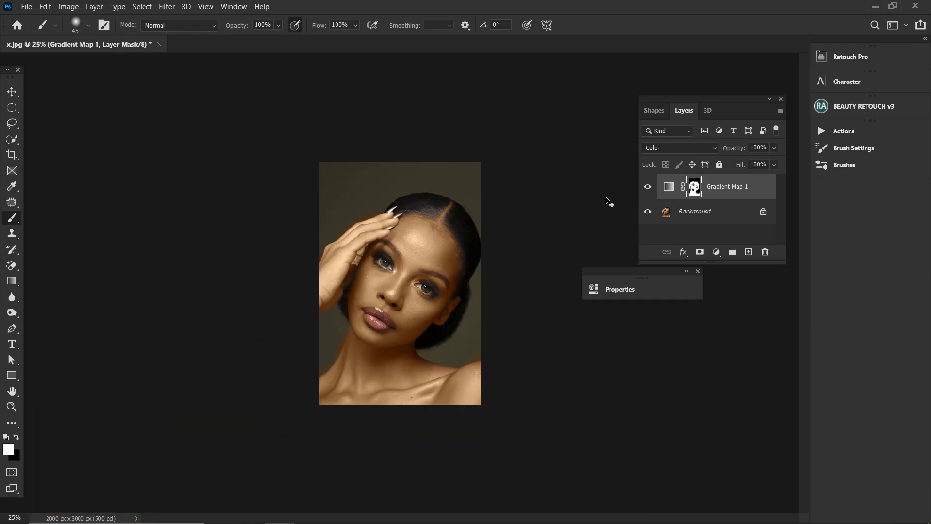
key(ctrl+plus)
key(ctrl+plus)
key(ctrl+plus)
key(bracketright)
key(bracketright)
key(bracketright)
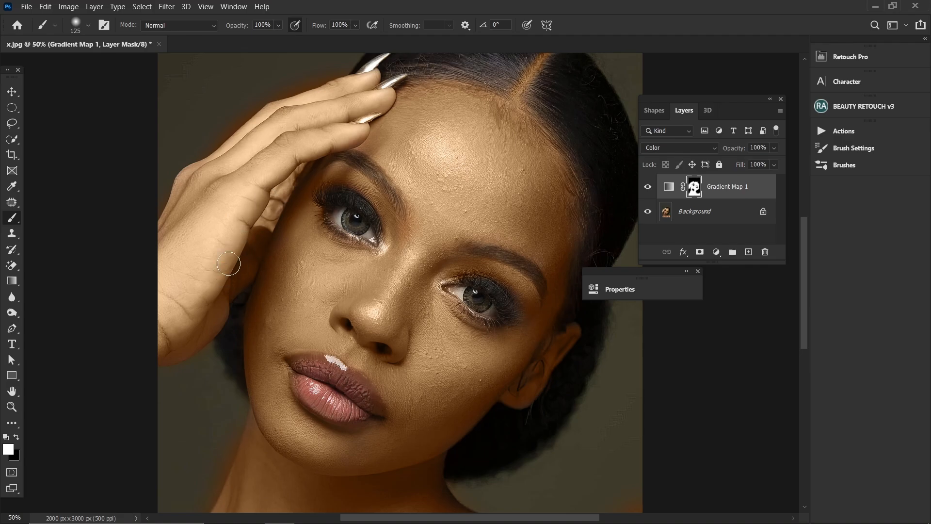
key(ctrl+minus)
key(ctrl+minus)
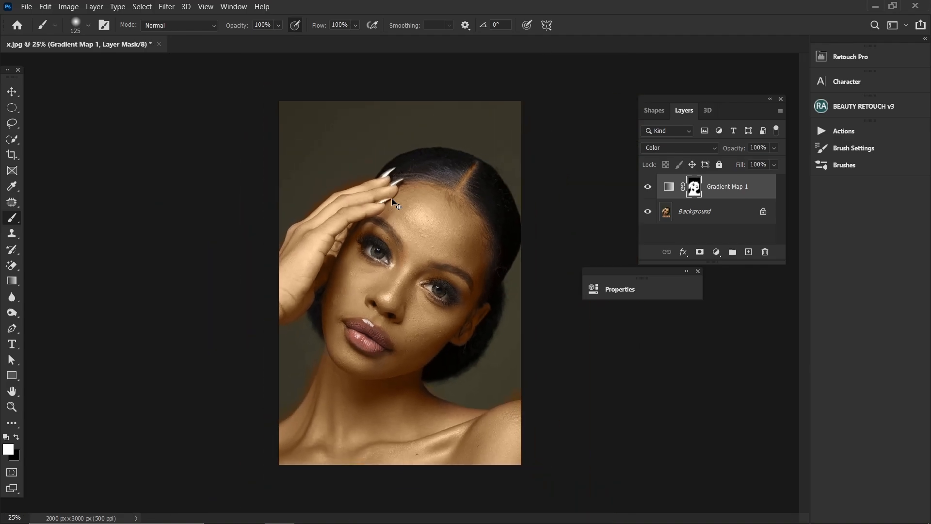
key(ctrl+plus)
key(ctrl+plus)
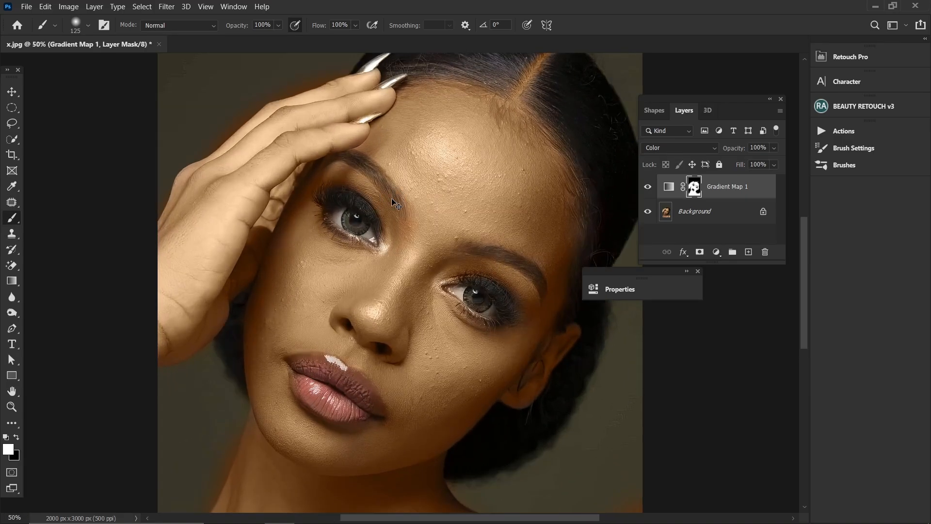
Step: Inspect the edges of the painted effect around the fingers, hand and face at up to 100% magnification
key(ctrl+minus)
key(bracketright)
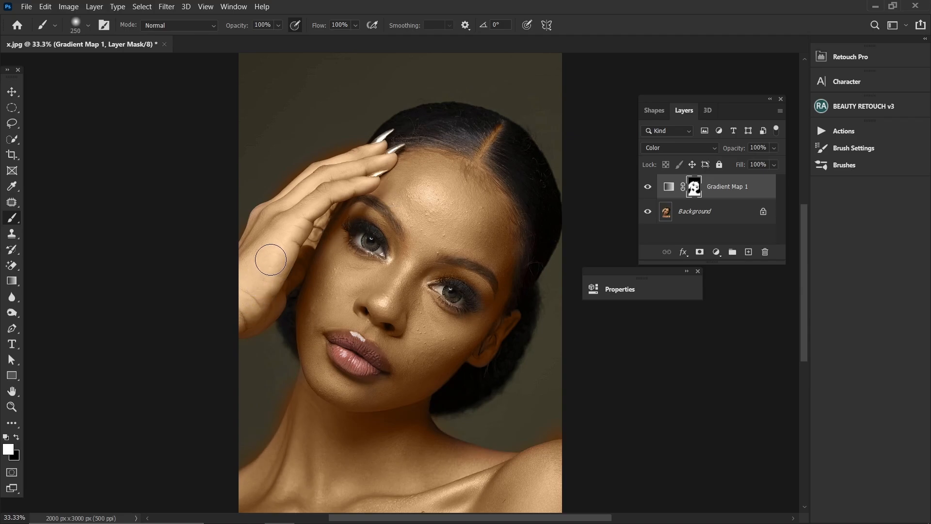
key(ctrl+plus)
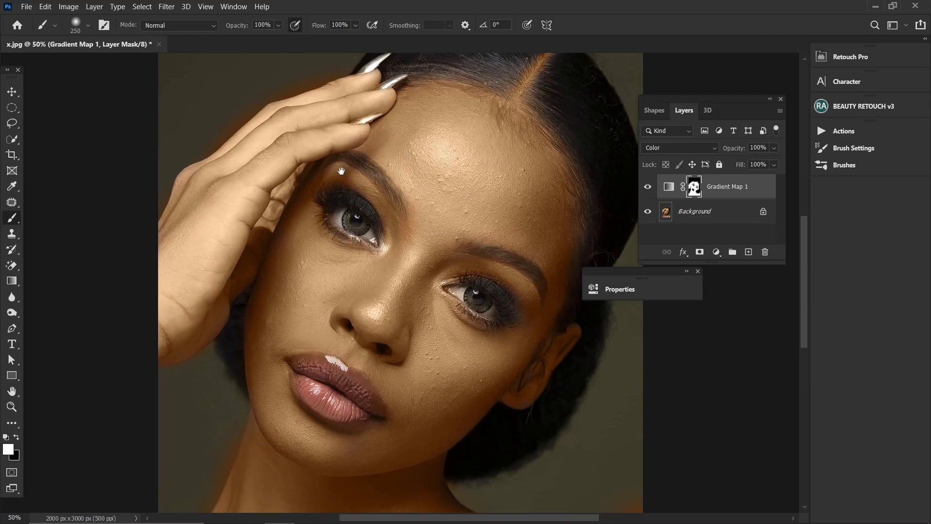
drag(341, 165, 402, 271)
key(ctrl+plus)
key(ctrl+minus)
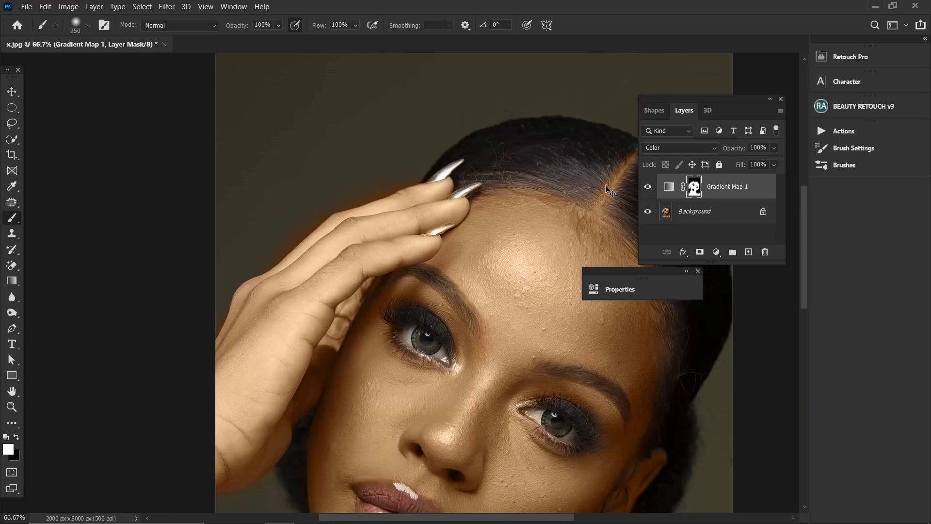
key(ctrl+plus)
key(ctrl+plus)
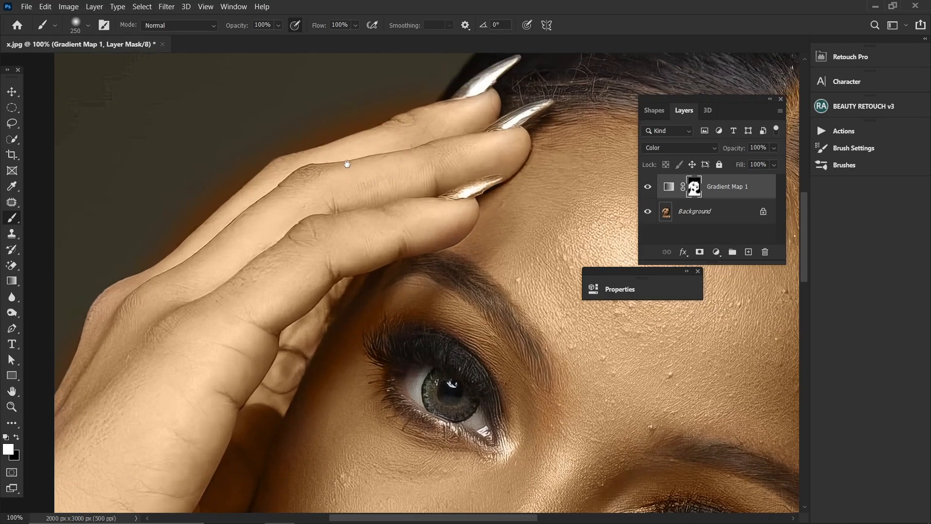
drag(321, 163, 365, 197)
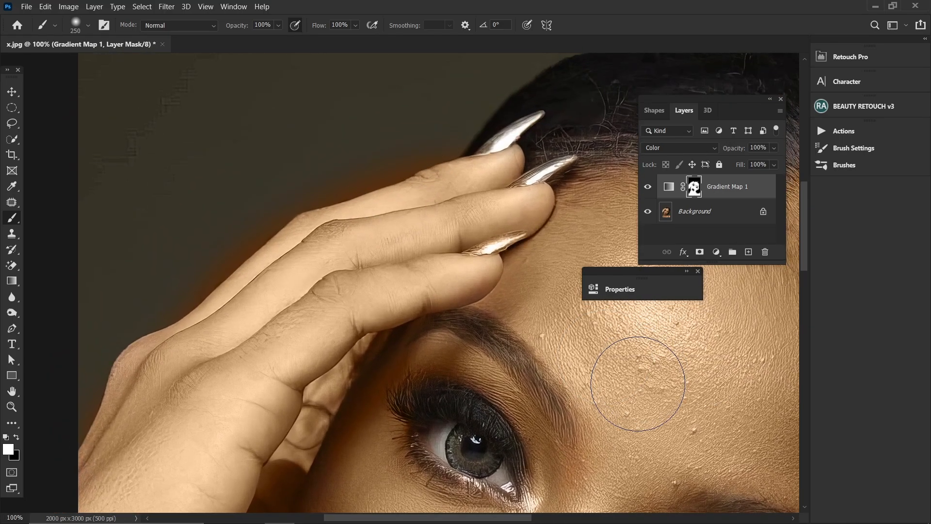
key(ctrl+minus)
drag(297, 323, 226, 100)
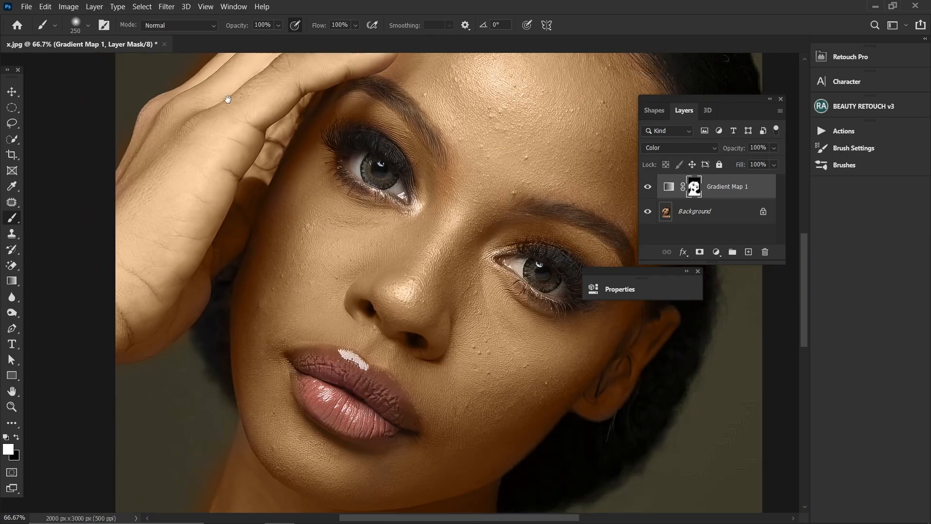
Step: Paint black on the mask over the background beside the neck with a 125 px brush to remove the color spill
mouse_move(318, 285)
mouse_down()
mouse_move(339, 104)
mouse_move(389, 121)
mouse_move(400, 169)
mouse_up()
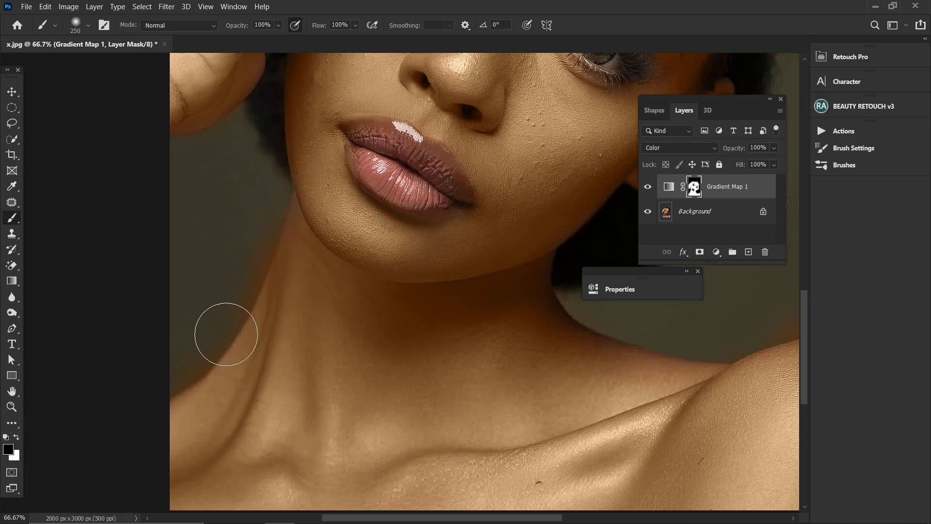
key(ctrl+plus)
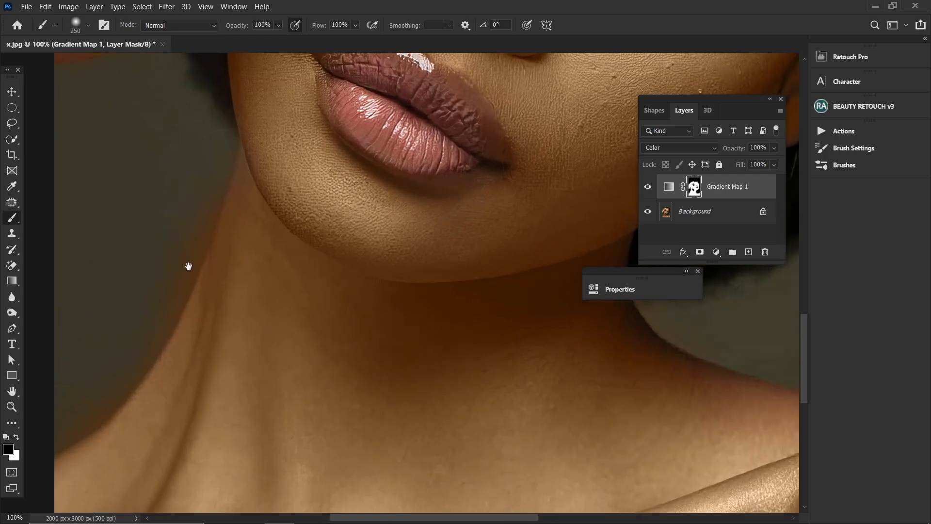
drag(188, 266, 312, 319)
key(bracketleft)
key(bracketleft)
key(bracketleft)
key(bracketleft)
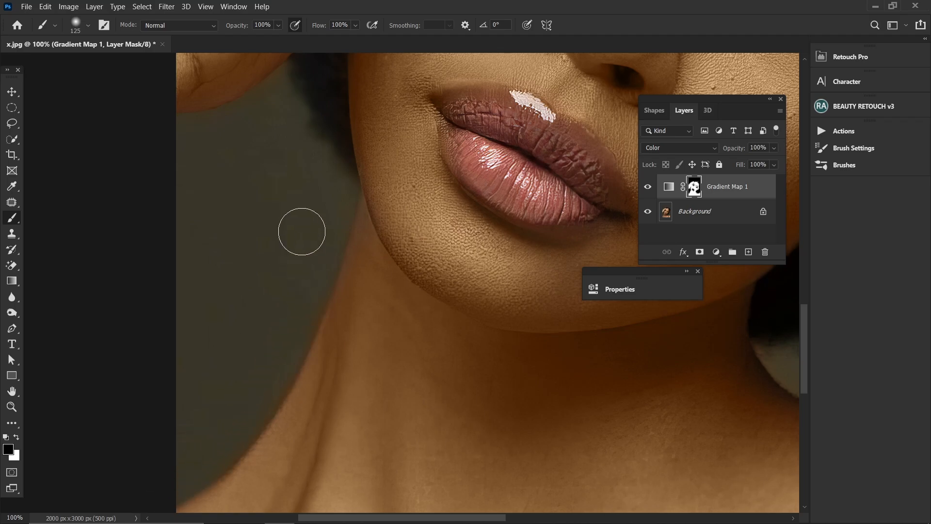
Step: Paint black on the mask over the background above the shoulder, using a soft brush between 90 and 125 px
key(space)
mouse_move(310, 193)
mouse_down()
mouse_move(125, 167)
mouse_move(116, 154)
mouse_up()
drag(244, 229, 148, 225)
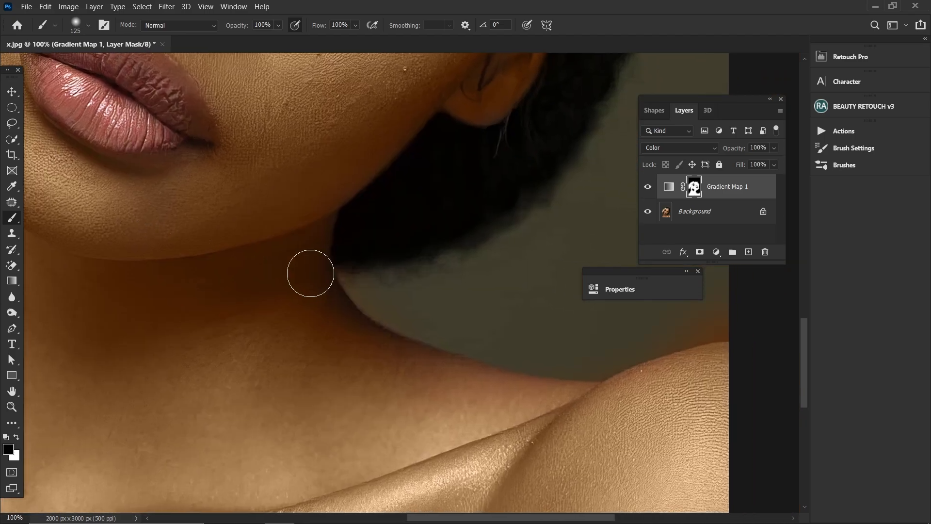
key(bracketleft)
key(bracketleft)
scroll(339, 322, right, 5)
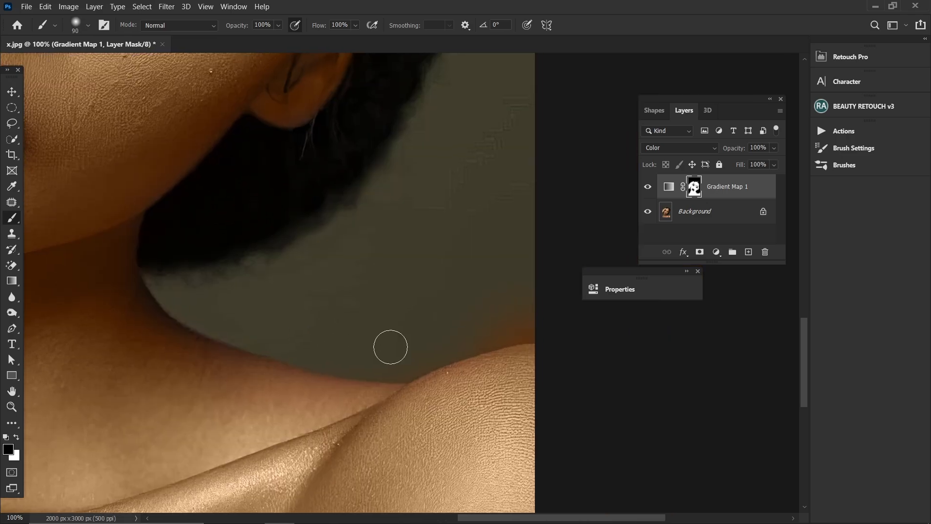
key(bracketright)
key(bracketright)
Step: Paint black on the mask over the background along the raised hand and fingers with a 100 px brush
mouse_move(203, 233)
mouse_down()
mouse_move(487, 308)
mouse_move(469, 291)
mouse_up()
drag(239, 229, 401, 366)
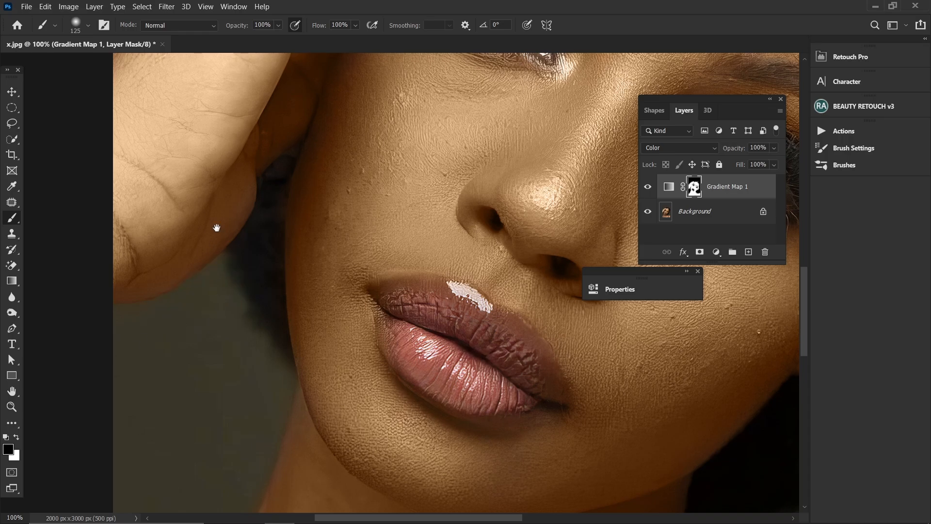
drag(217, 224, 239, 440)
drag(249, 191, 379, 315)
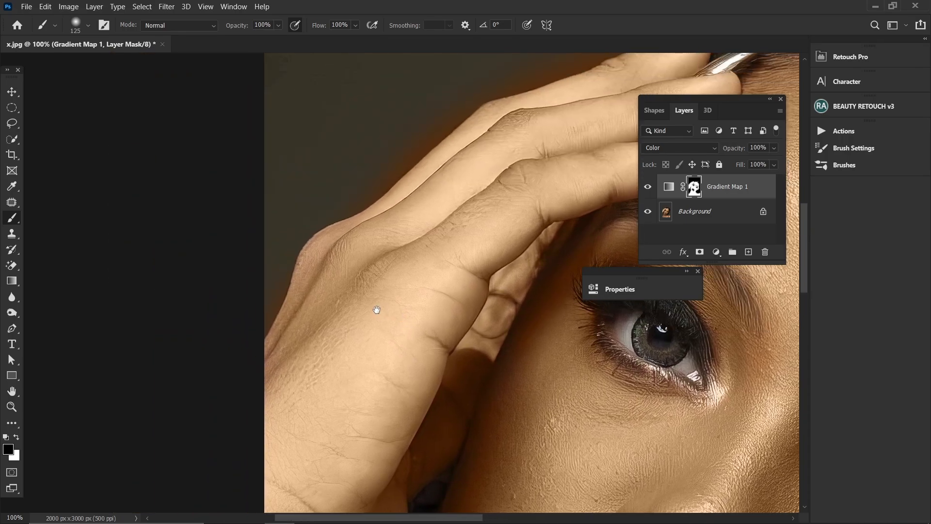
key(bracketleft)
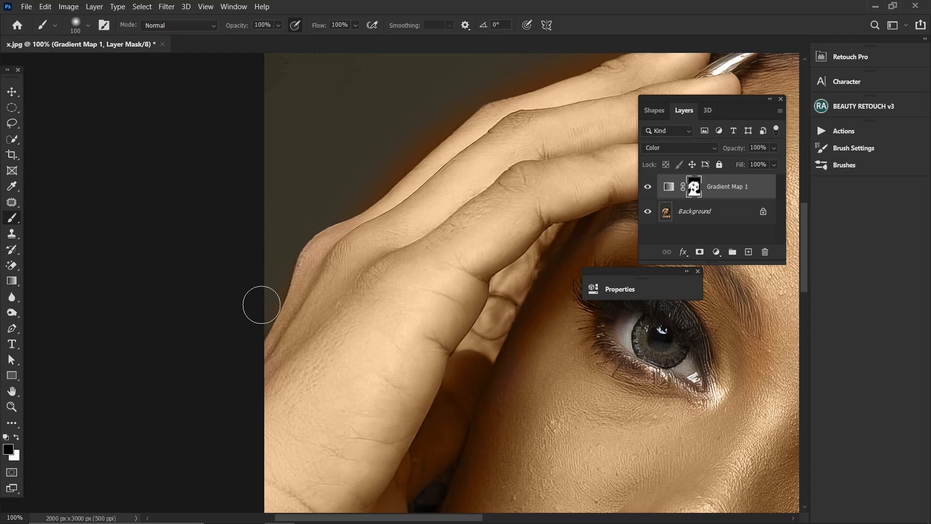
drag(425, 121, 339, 231)
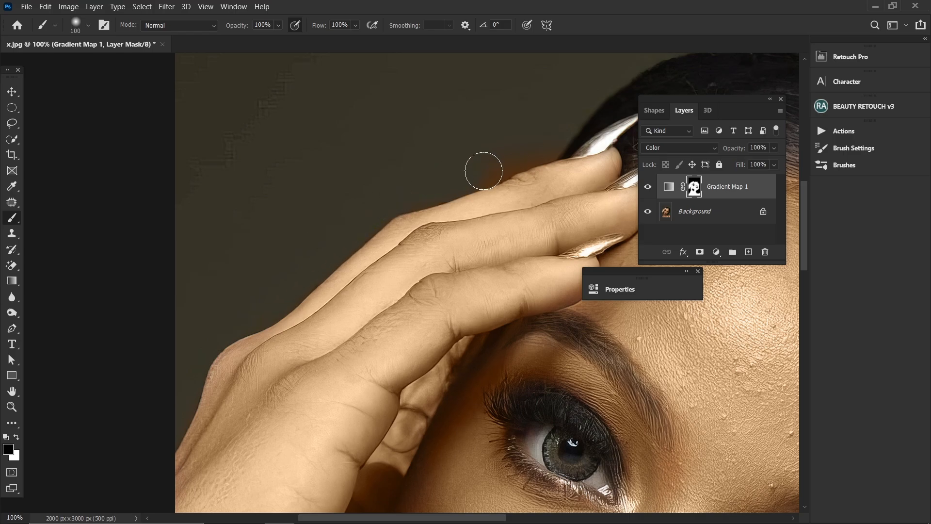
drag(518, 168, 133, 257)
Step: Check the cleaned mask edges around the hair, ear, neck and hand, and review the whole portrait
drag(256, 252, 105, 181)
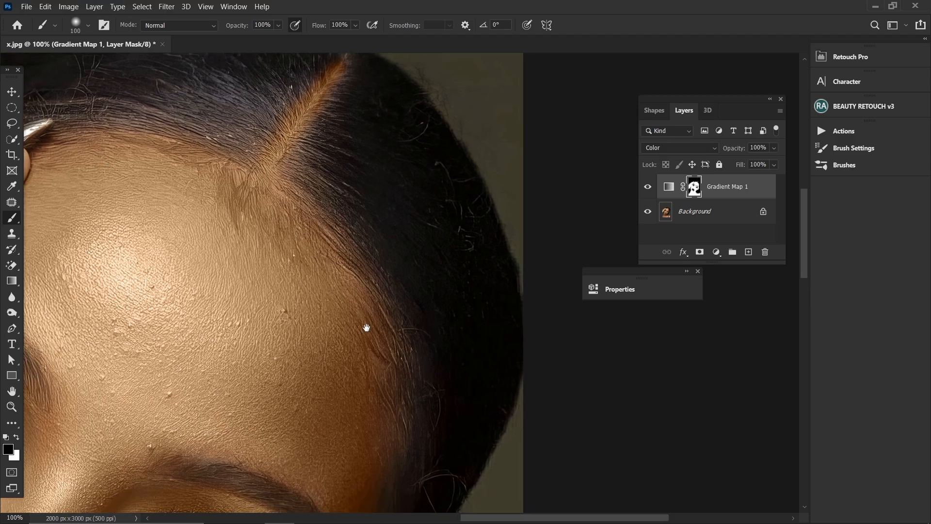
drag(365, 327, 368, 185)
drag(310, 276, 359, 193)
key(ctrl+minus)
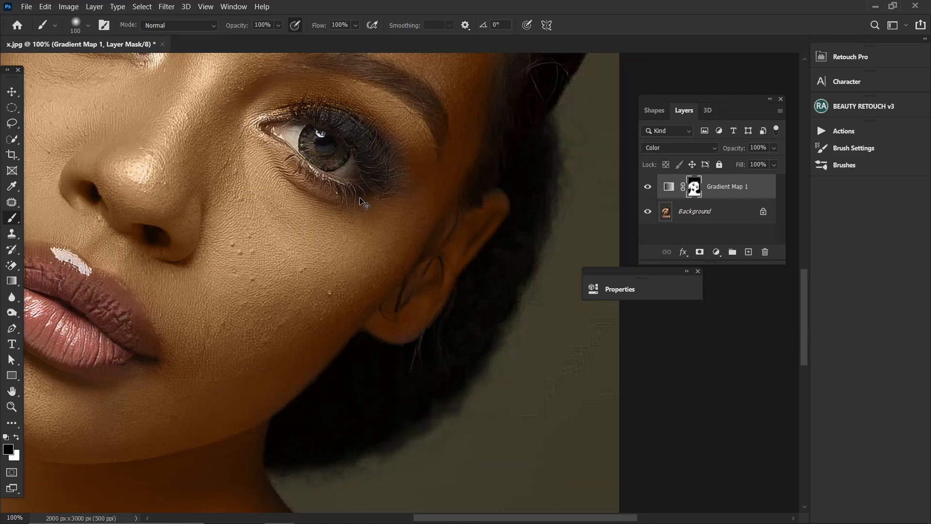
mouse_move(311, 381)
mouse_down()
mouse_move(430, 180)
mouse_move(492, 229)
mouse_move(480, 314)
mouse_move(503, 282)
mouse_up()
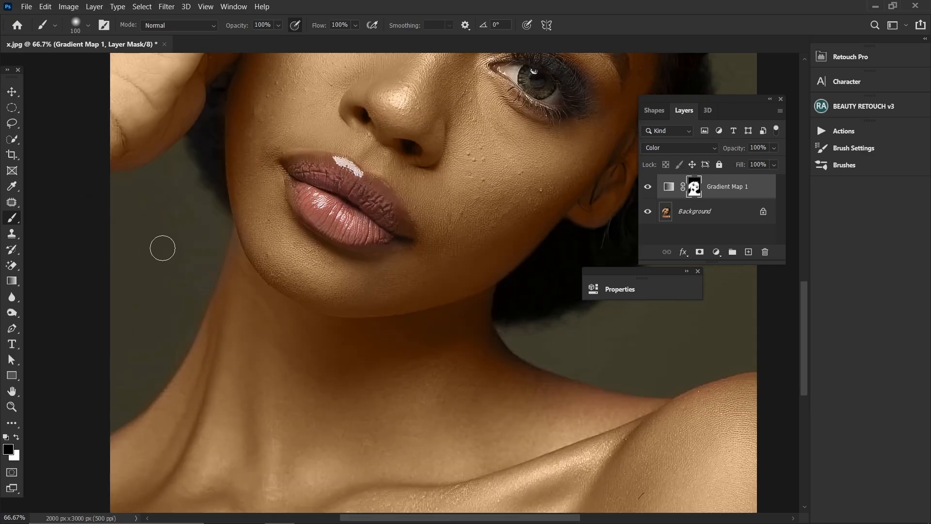
drag(197, 183, 189, 283)
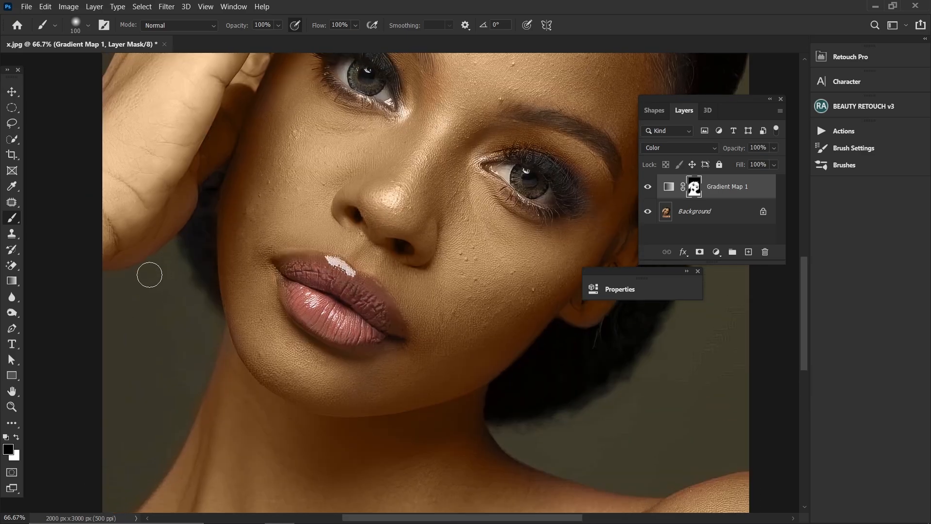
drag(147, 333, 233, 439)
drag(144, 248, 183, 389)
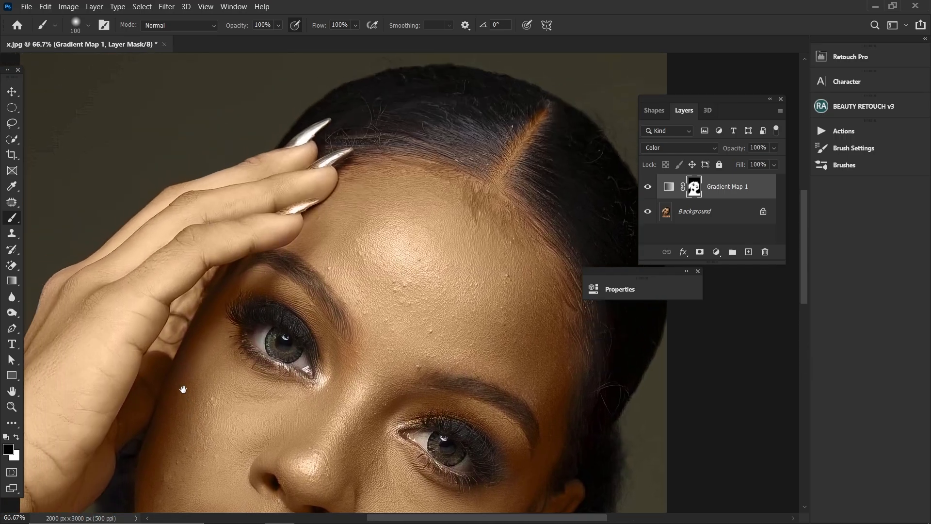
key(ctrl+minus)
key(ctrl+minus)
key(ctrl+minus)
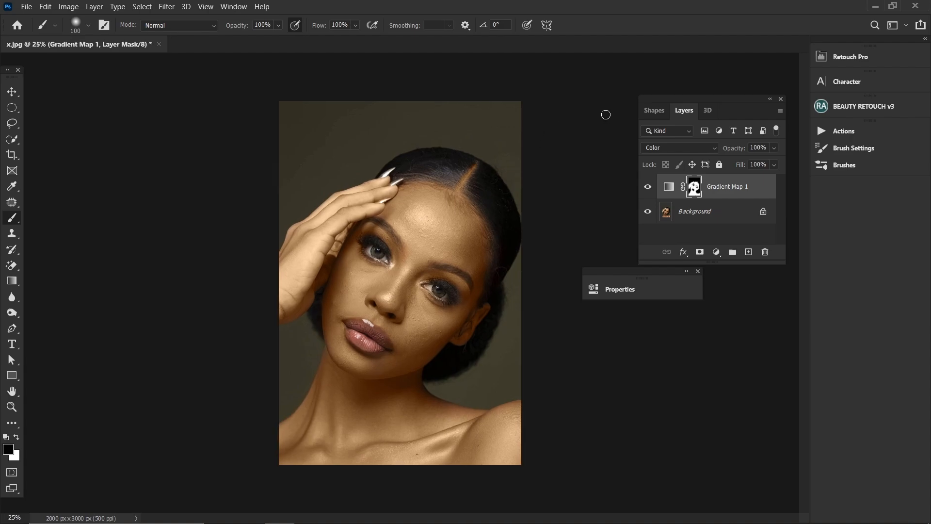
Step: Lower the opacity of the Gradient Map 1 layer to 60% and review the whole portrait
key(ctrl+plus)
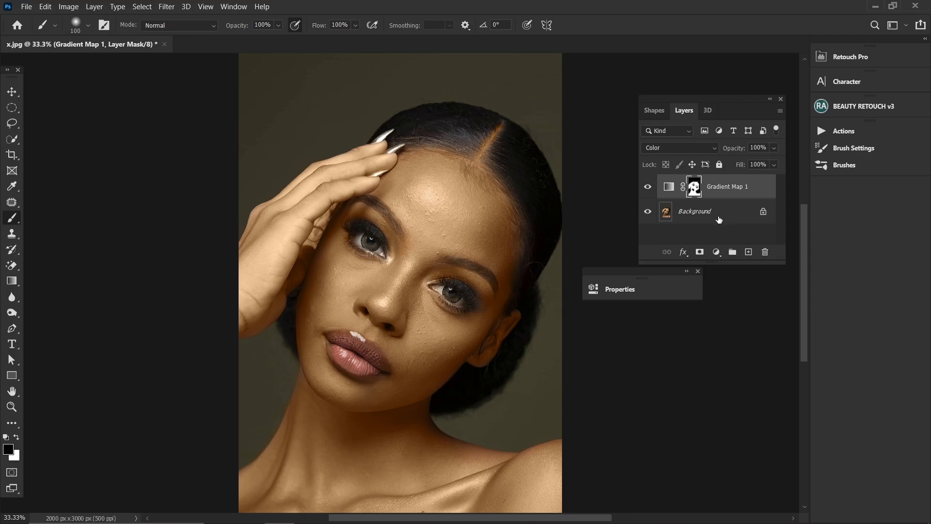
click(775, 148)
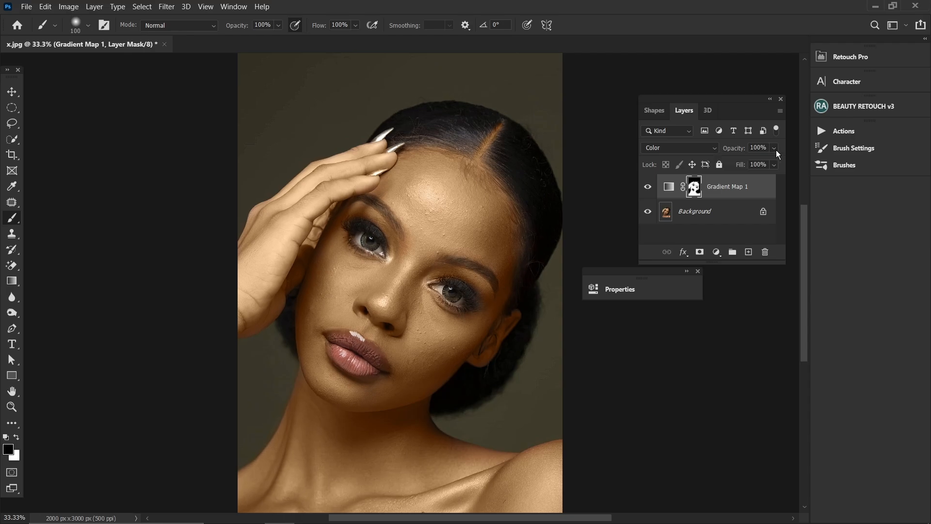
key(ctrl+plus)
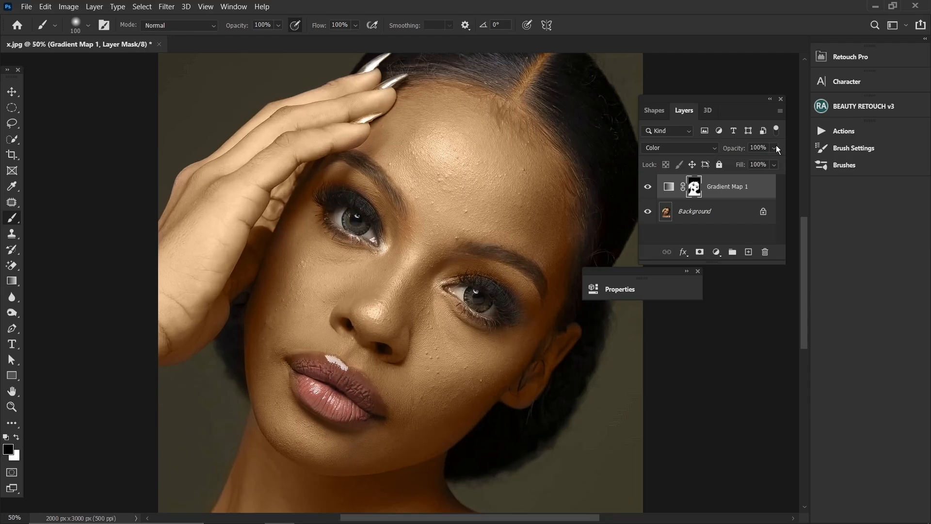
key(ctrl+minus)
key(ctrl+minus)
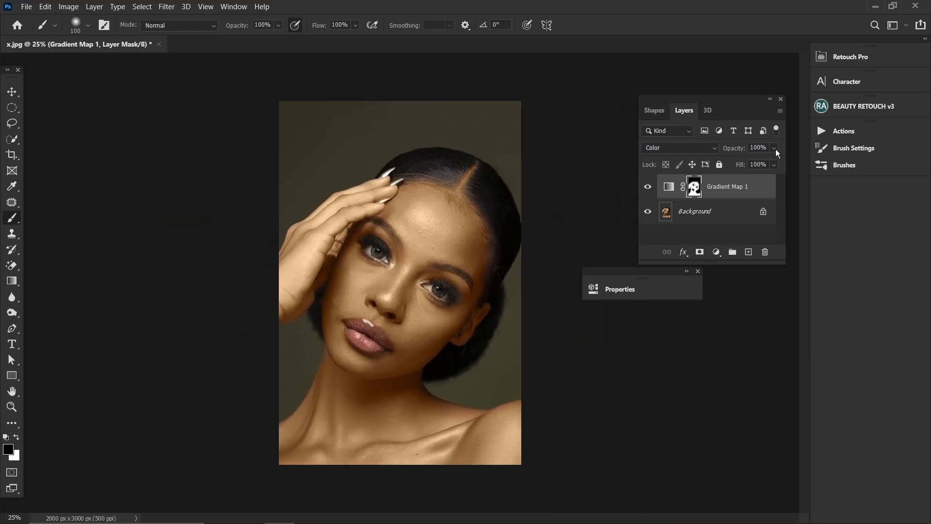
key(ctrl+plus)
click(774, 148)
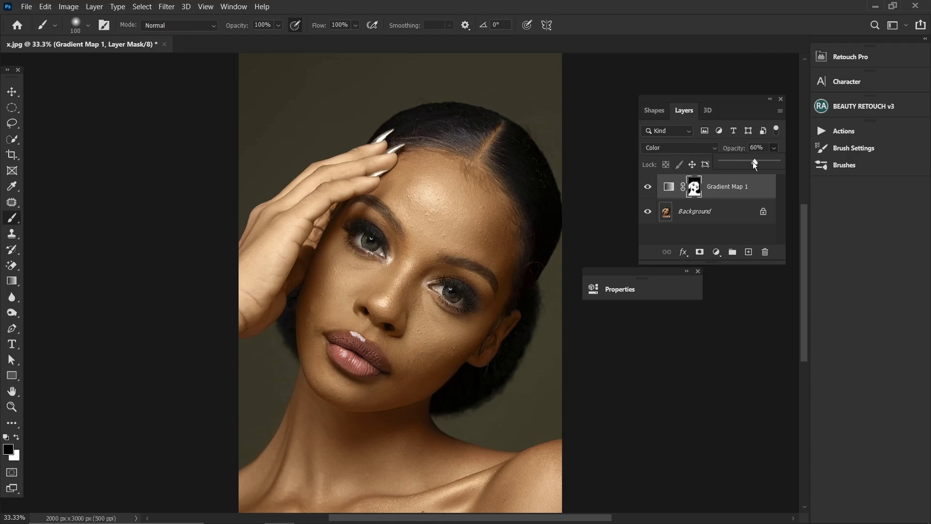
key(ctrl+minus)
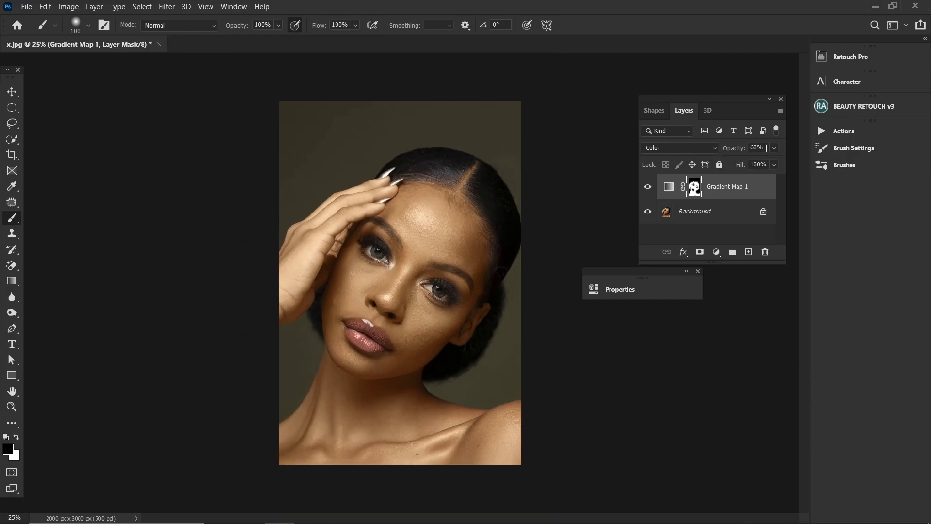
key(ctrl+plus)
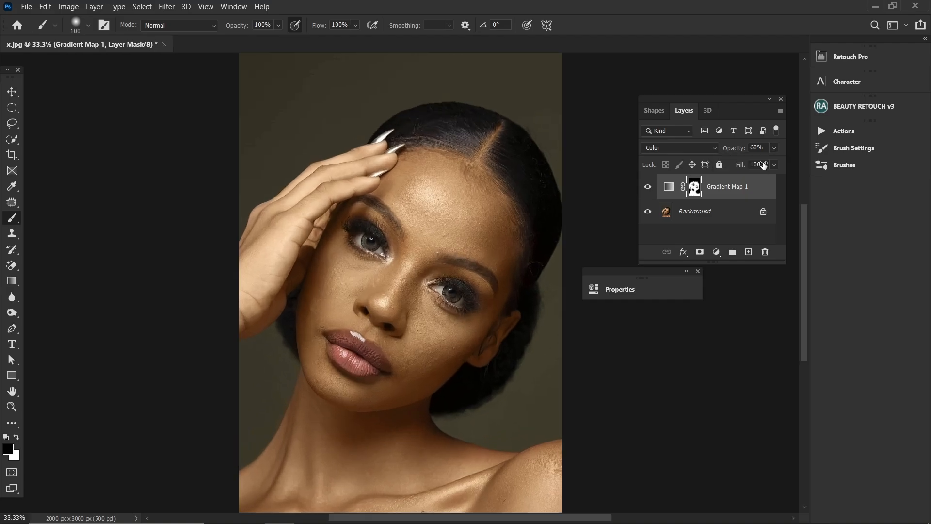
Step: Set the opacity of the Gradient Map 1 layer to 64%
click(774, 147)
key(ctrl+minus)
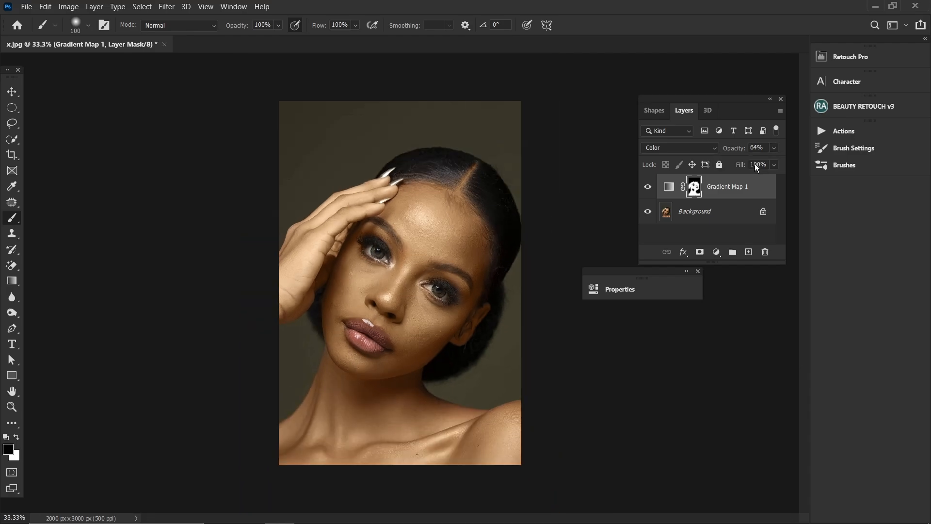
key(ctrl+minus)
key(ctrl+plus)
key(ctrl+plus)
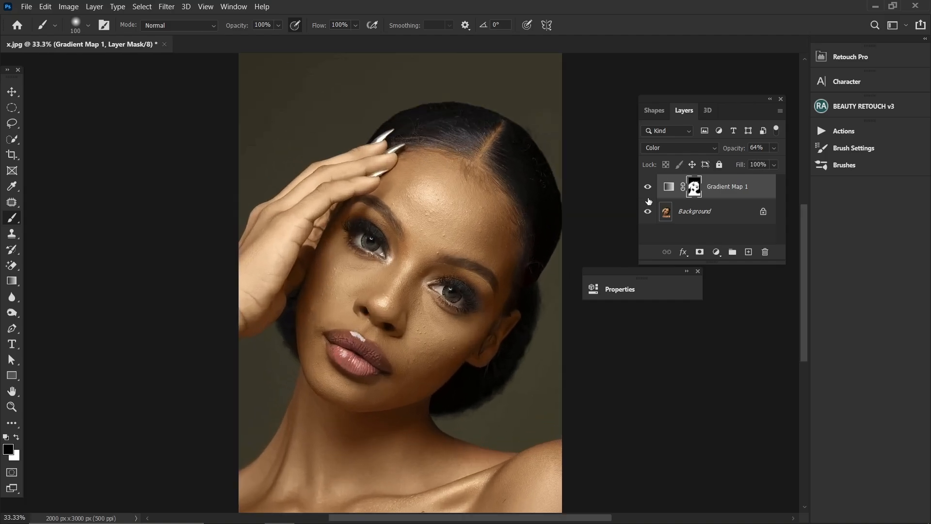
Step: Toggle the Gradient Map 1 layer's visibility to compare the skin tones, and examine the face up close
click(648, 187)
click(650, 186)
click(650, 186)
click(650, 186)
key(ctrl+plus)
key(ctrl+plus)
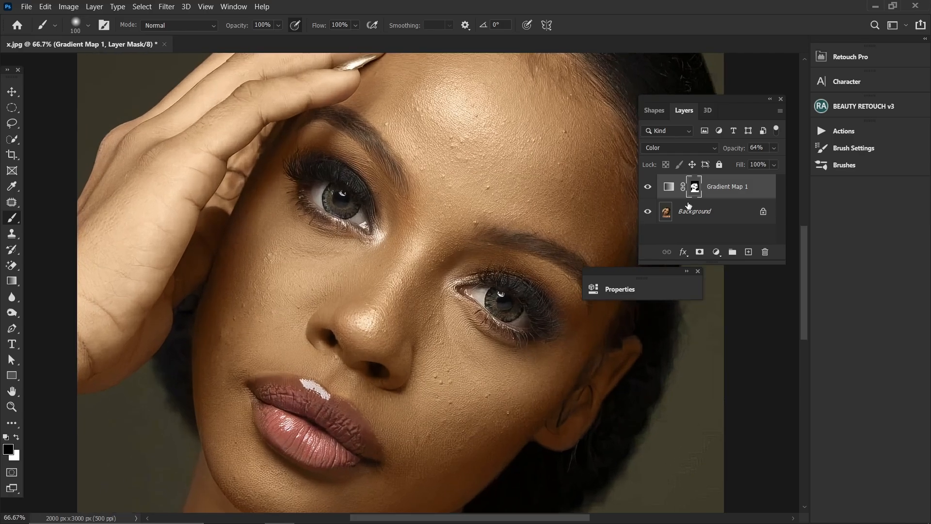
key(ctrl+minus)
key(ctrl+minus)
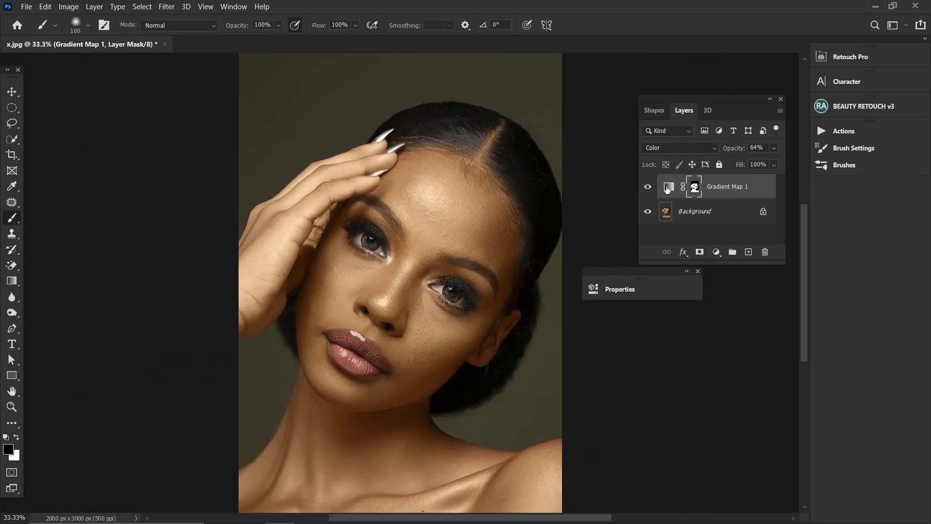
Step: Open the Gradient Map's gradient for editing and move its middle color stop to 49%
double_click(668, 188)
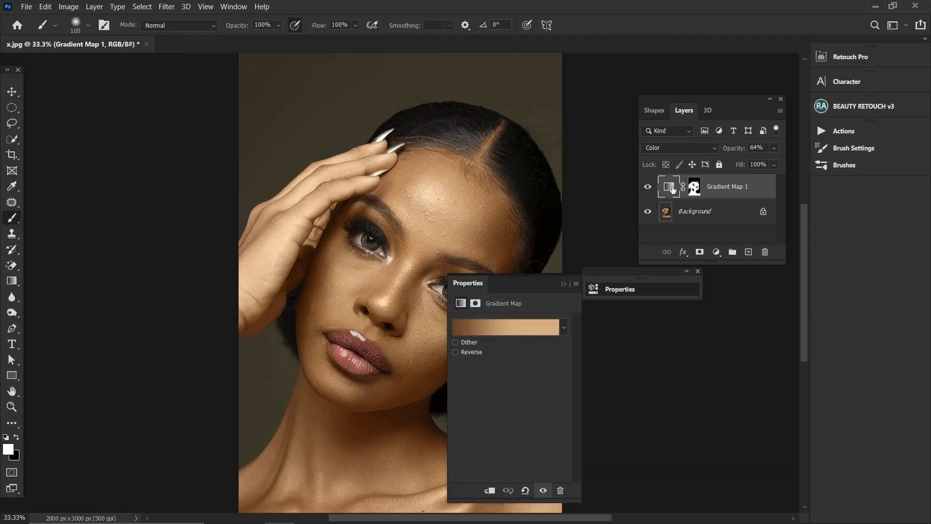
click(485, 331)
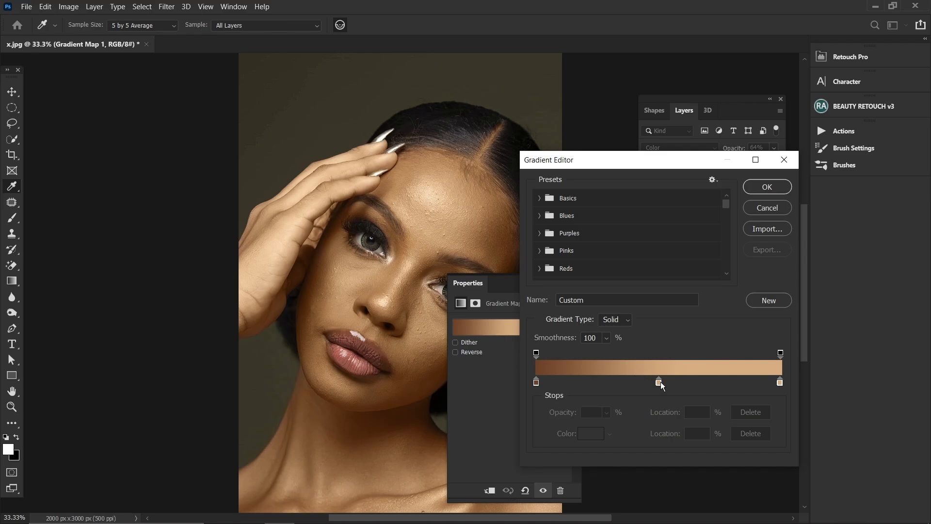
drag(659, 384, 657, 384)
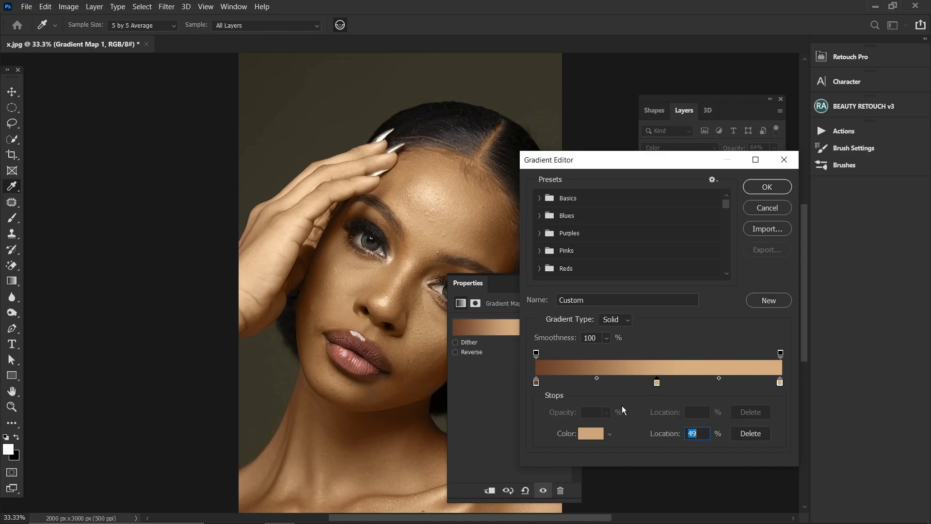
Step: Change the middle stop's color to the deeper orange-brown #b27f49 and accept the edited gradient
click(596, 437)
click(596, 434)
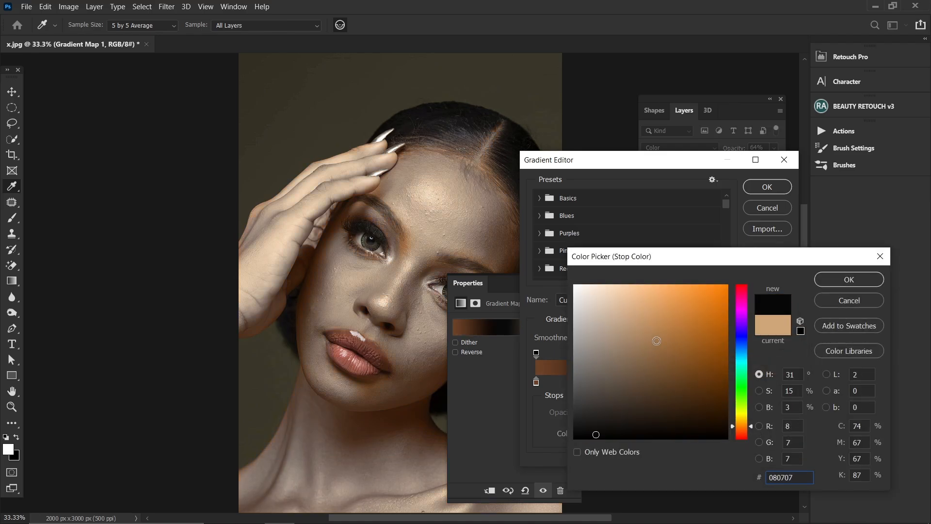
click(657, 340)
click(669, 326)
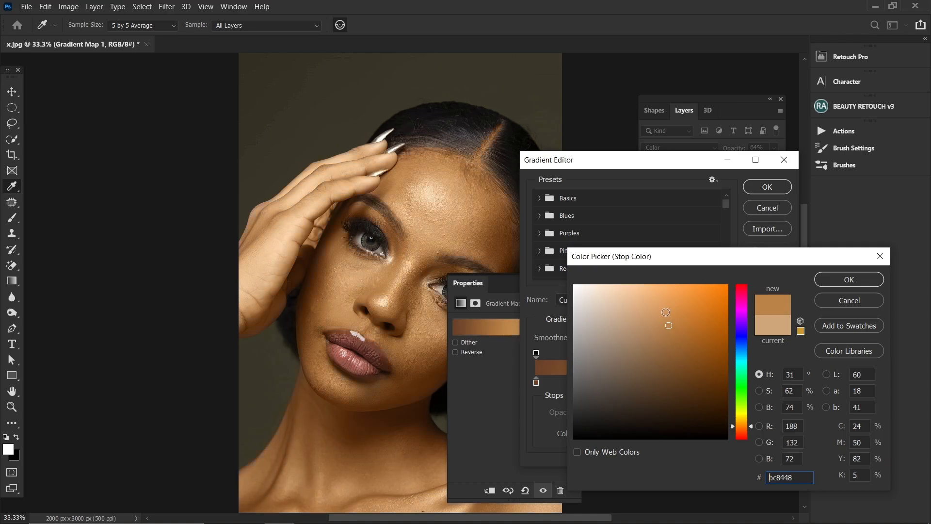
click(662, 328)
click(665, 341)
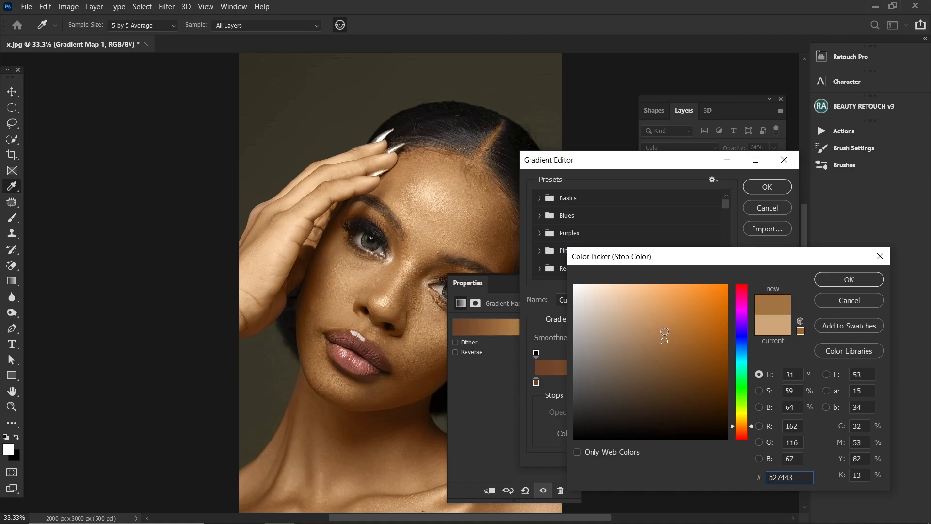
click(665, 332)
key(ctrl+minus)
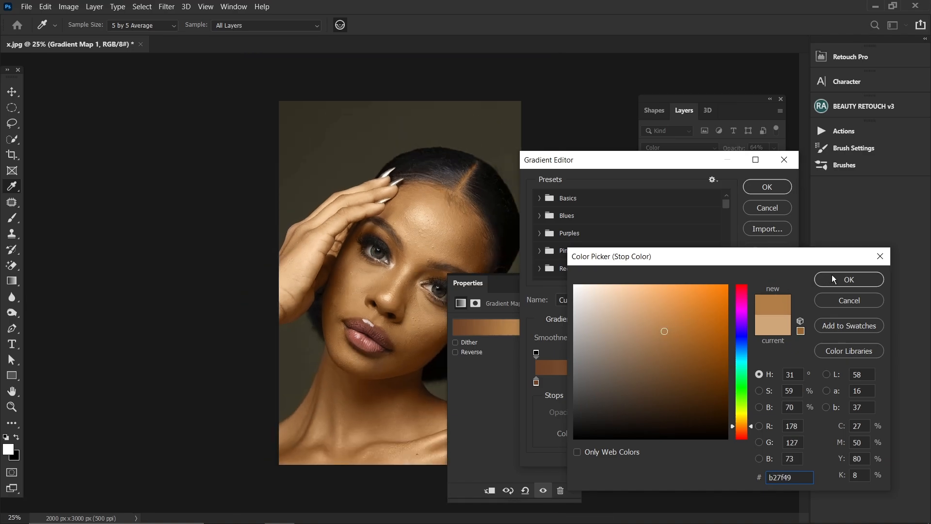
click(833, 276)
click(768, 186)
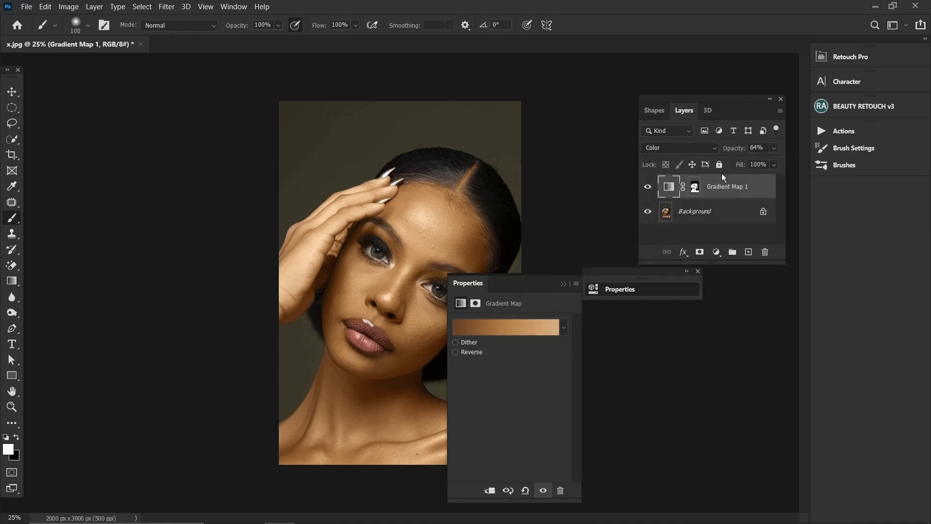
click(563, 283)
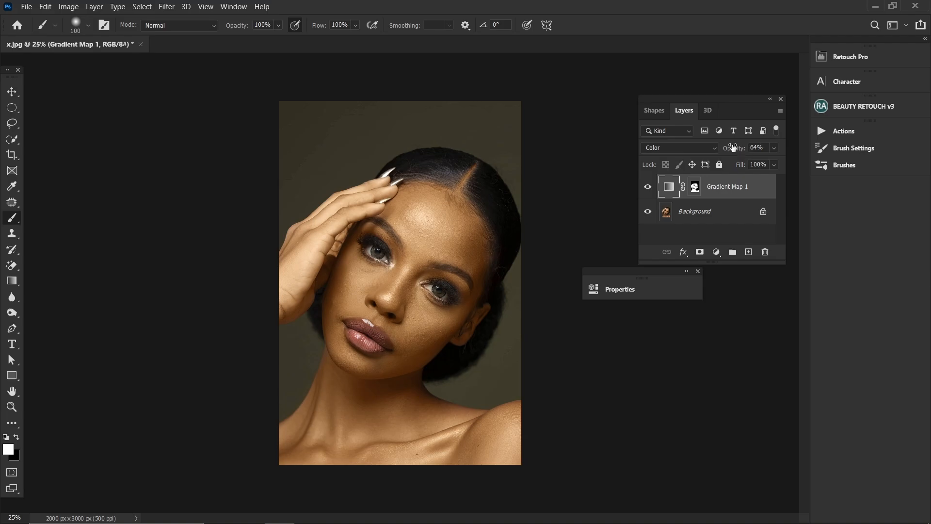
Step: Reduce the opacity of the Gradient Map 1 layer to 60%
click(775, 148)
click(765, 147)
click(775, 148)
drag(757, 164, 756, 164)
key(Return)
key(ctrl+plus)
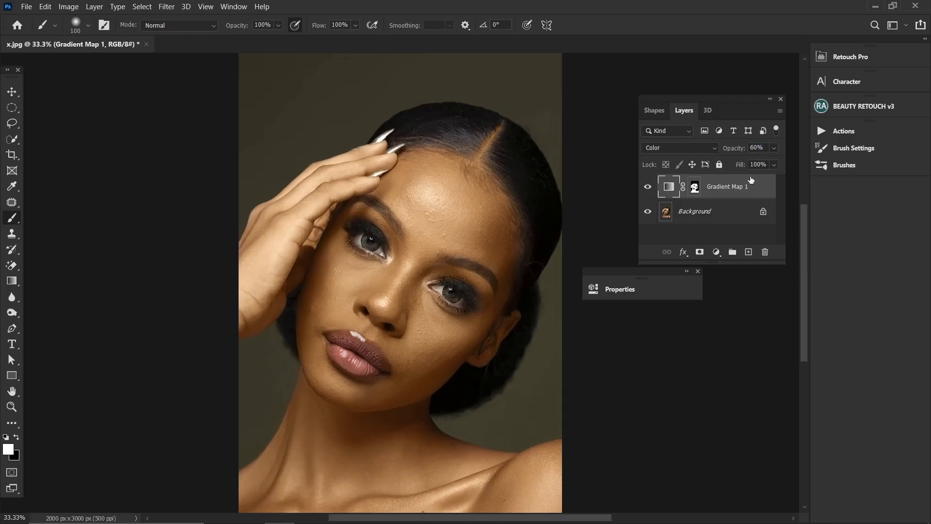
Step: Repeatedly hide and show the Gradient Map 1 layer to compare the portrait with and without the recolored gradient
click(647, 186)
click(647, 186)
click(648, 186)
click(647, 186)
click(647, 186)
click(647, 187)
click(647, 186)
click(648, 186)
key(ctrl+minus)
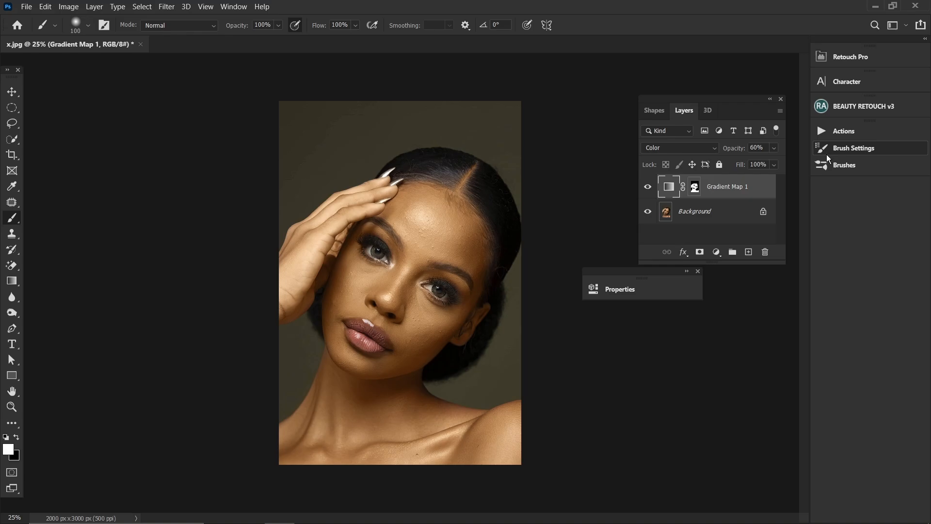
Step: Examine the evened skin tones on the face at several magnifications, from 100% detail to the whole portrait
key(ctrl+plus)
key(ctrl+plus)
key(ctrl+plus)
key(ctrl+plus)
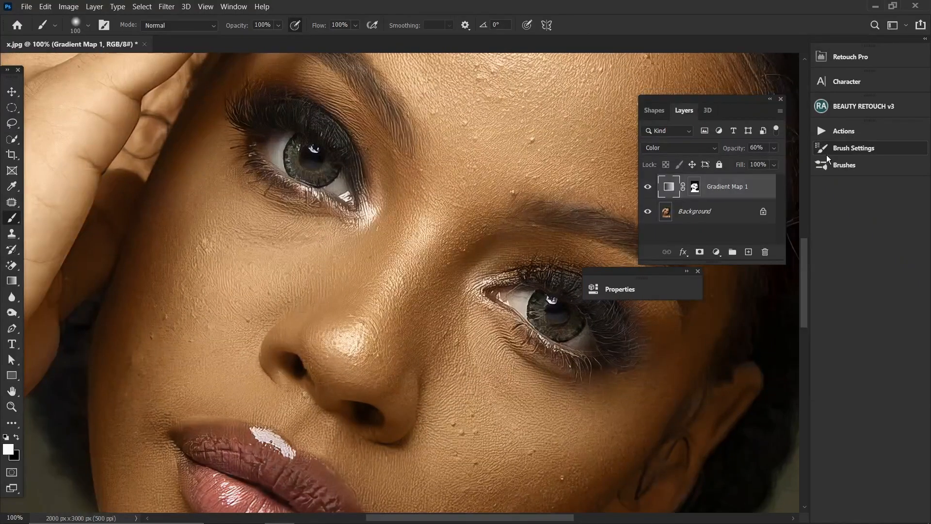
key(ctrl+minus)
key(ctrl+minus)
key(ctrl+plus)
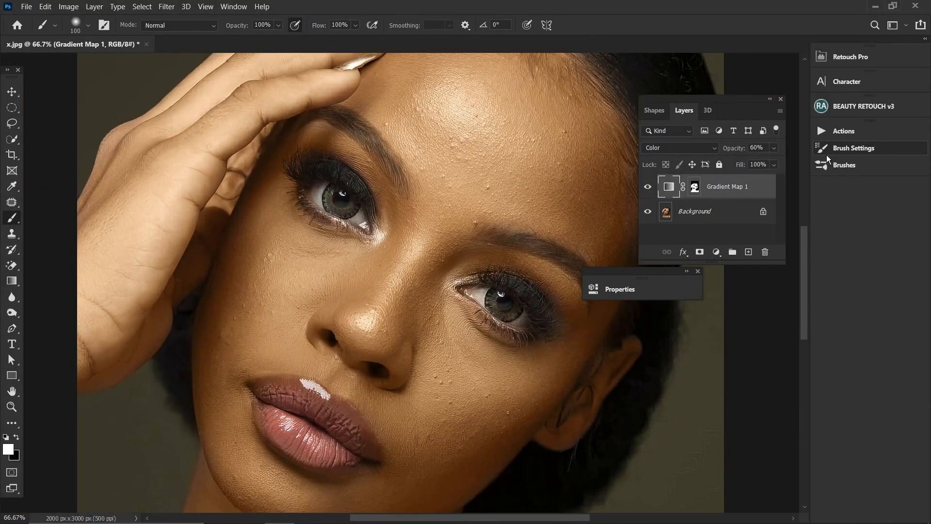
key(ctrl+minus)
key(ctrl+minus)
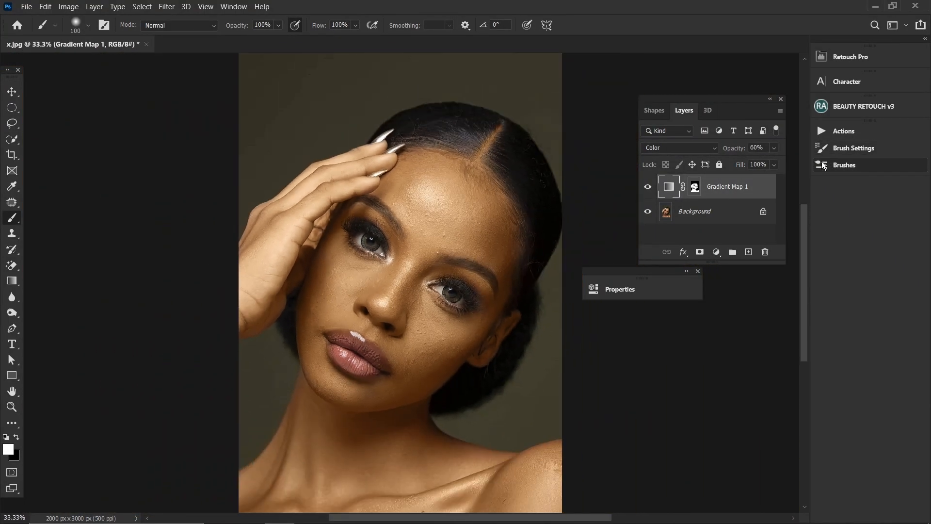
key(ctrl+plus)
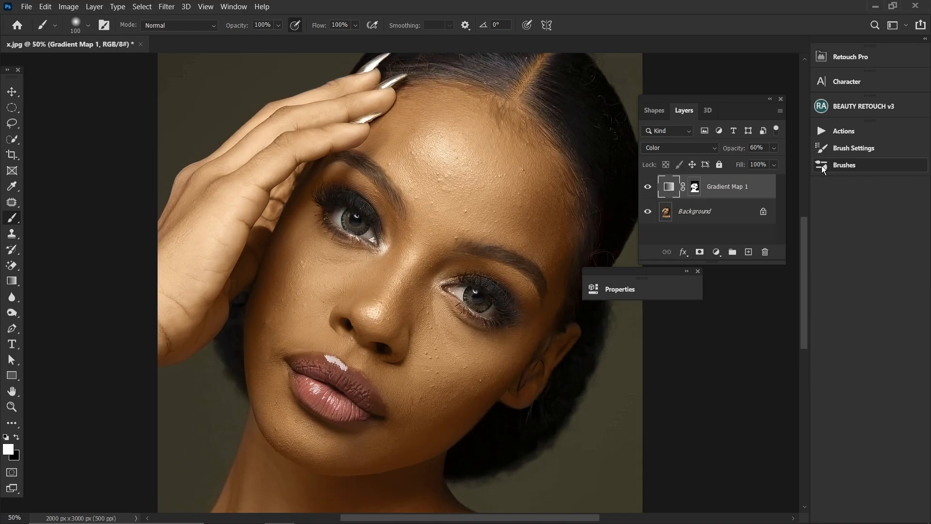
key(ctrl+minus)
key(ctrl+minus)
key(ctrl+minus)
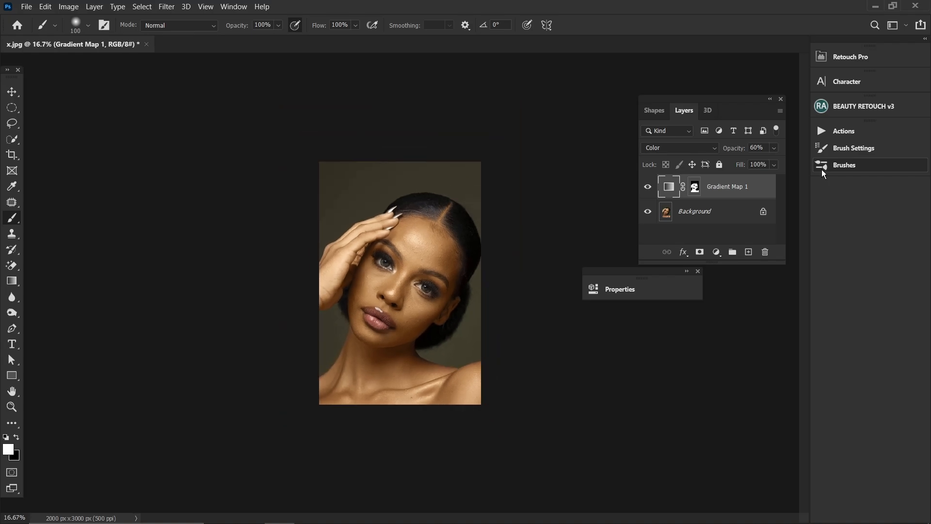
Step: Make a final before-and-after check of the full portrait, leaving the Gradient Map 1 layer shown
key(ctrl+plus)
click(647, 189)
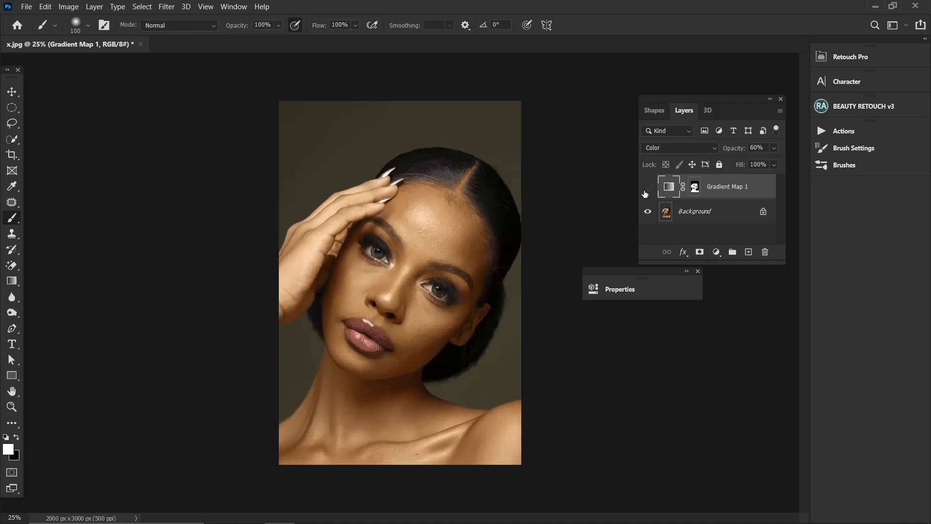
click(645, 194)
key(ctrl+plus)
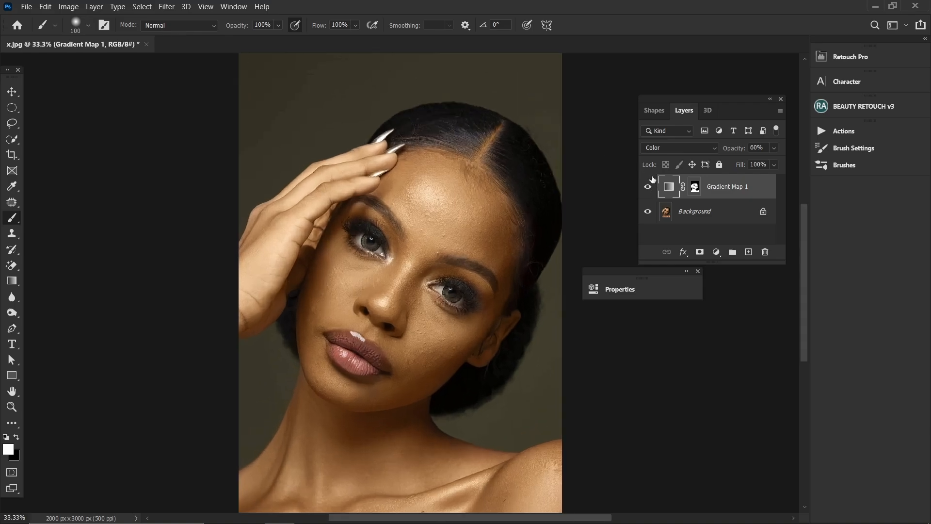